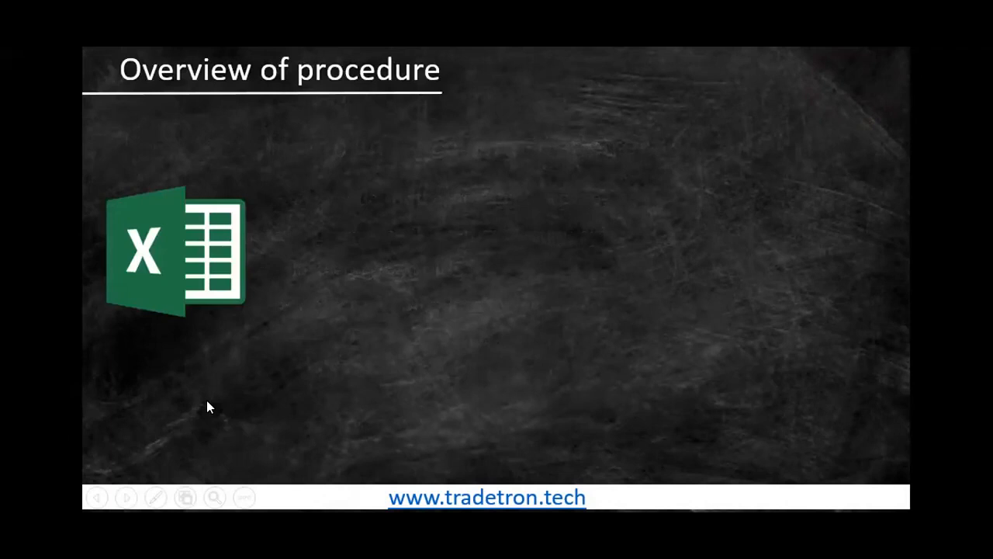
pyautogui.click(206, 401)
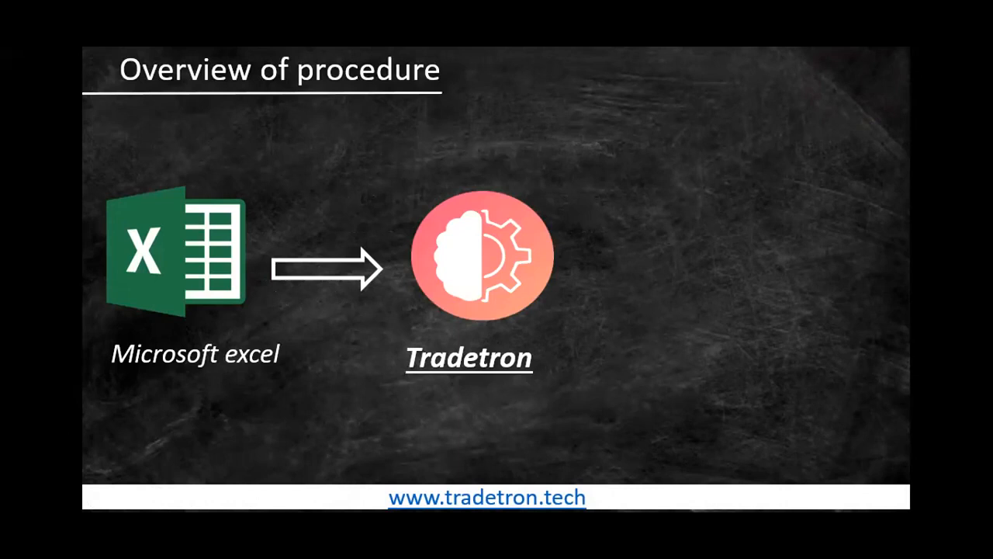
pyautogui.click(327, 382)
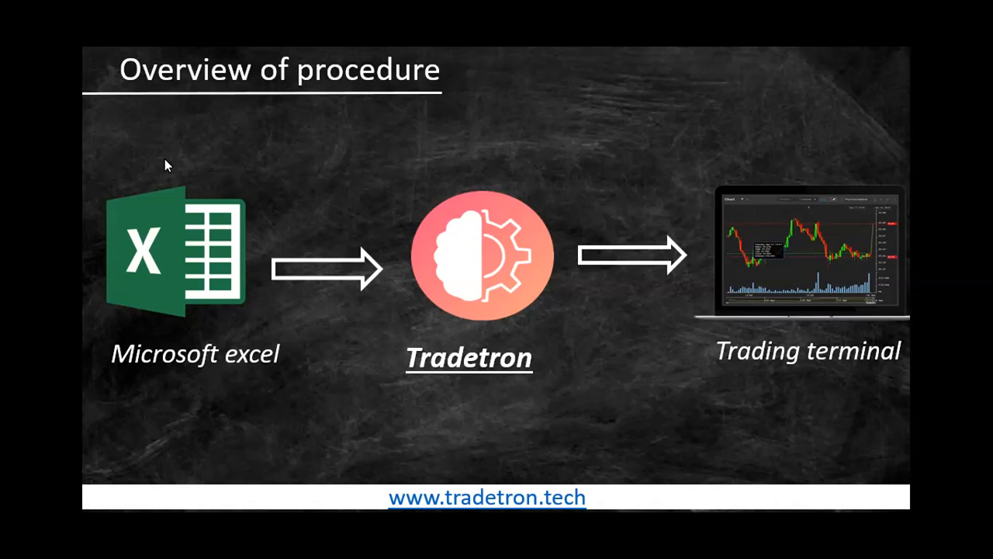
# - Switch to the Equity shares.xlsm workbook in Excel and review the Guidelines sheet and the auth token cell on the Trade sheet
pyautogui.hotkey('alt', 'Tab')
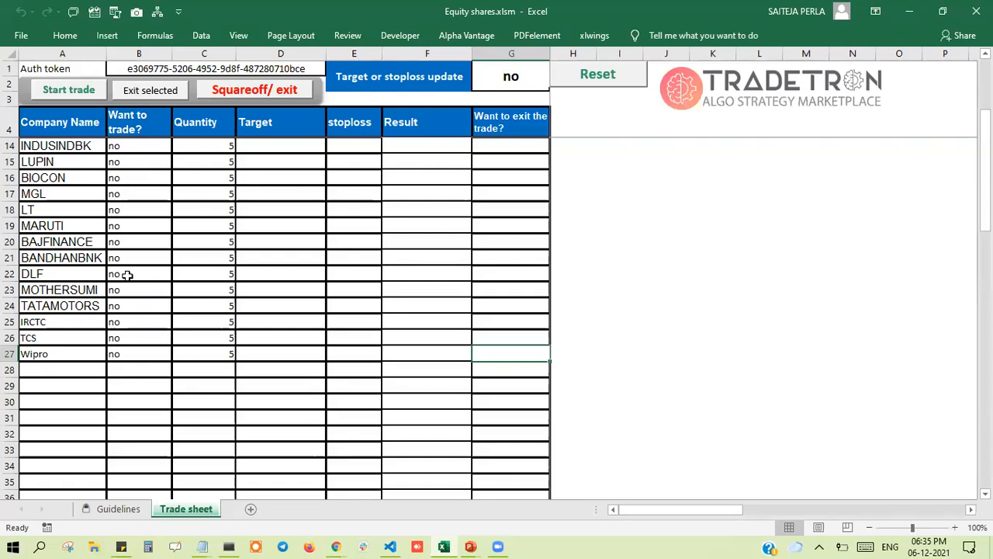
pyautogui.click(116, 508)
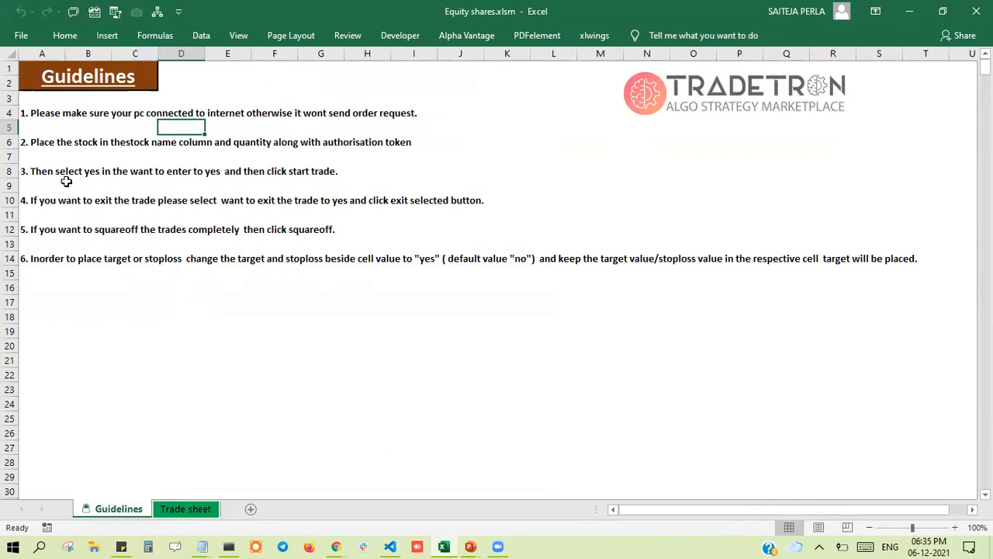
pyautogui.click(166, 517)
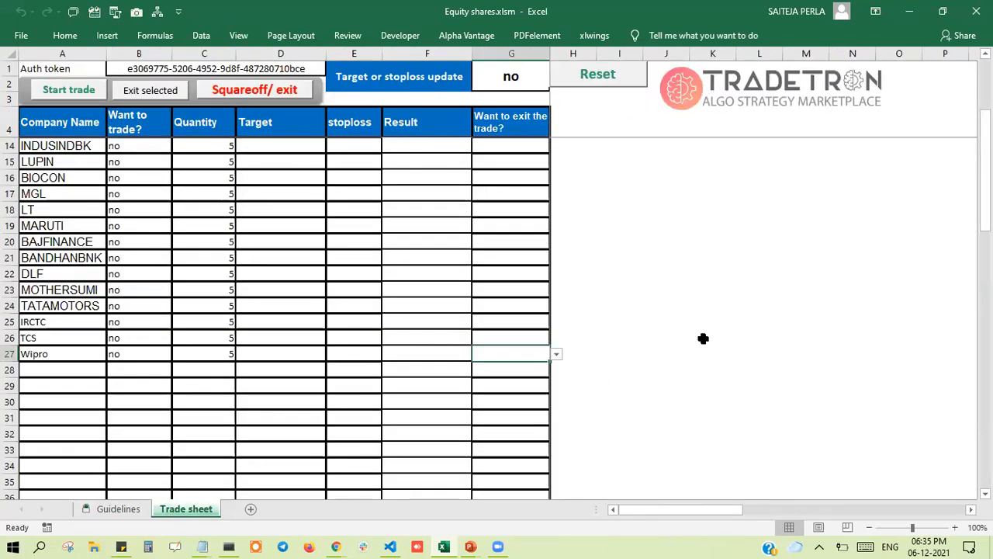
pyautogui.click(120, 70)
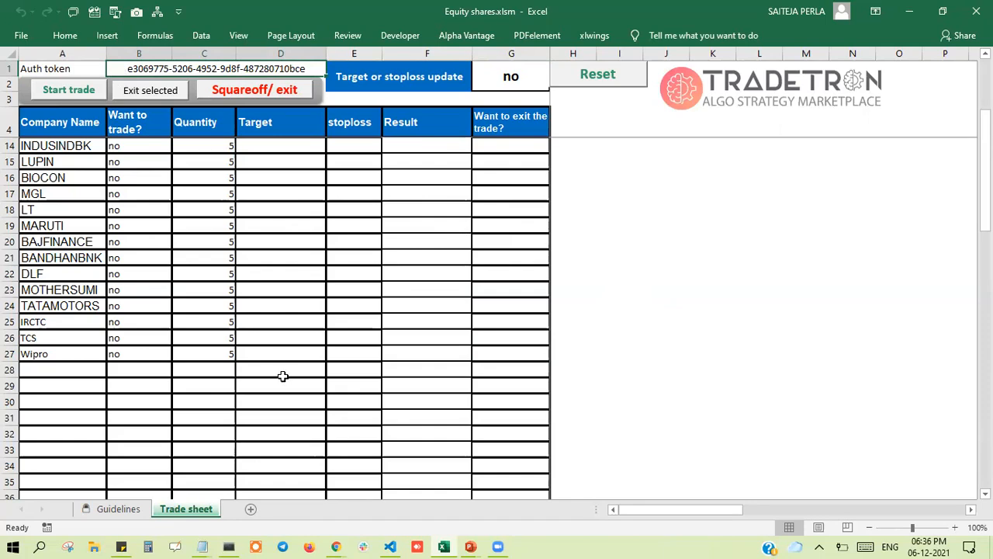
# - Switch to Tradetron in Chrome and unlink the strategy "Copy of Excel Template with target and stoploss" from API control under My Strategies
pyautogui.moveTo(342, 541)
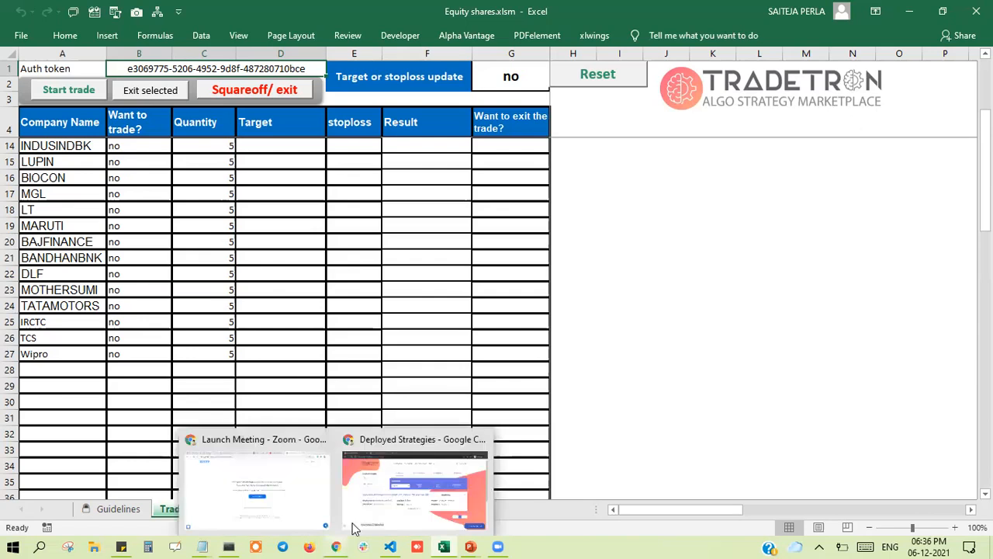
pyautogui.click(398, 495)
pyautogui.click(521, 152)
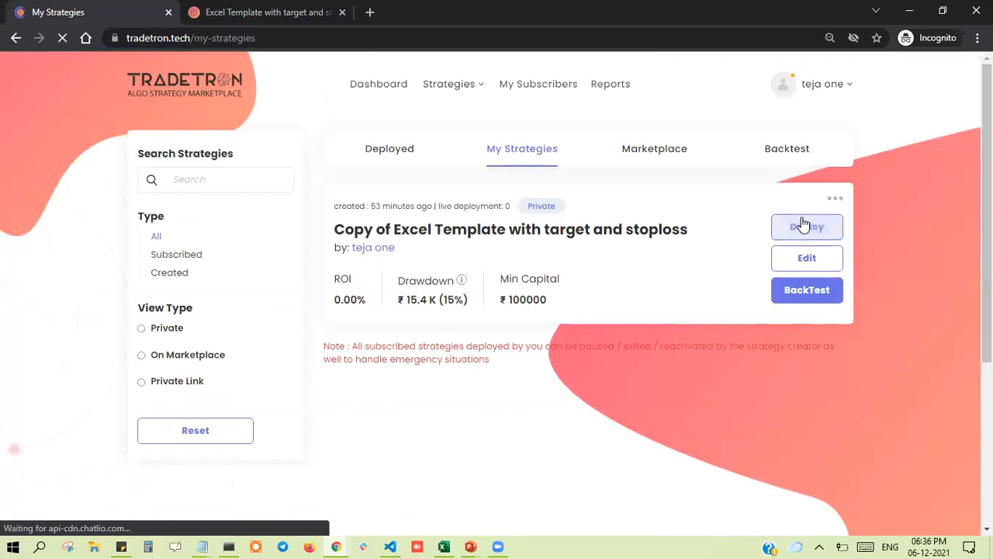
pyautogui.click(835, 199)
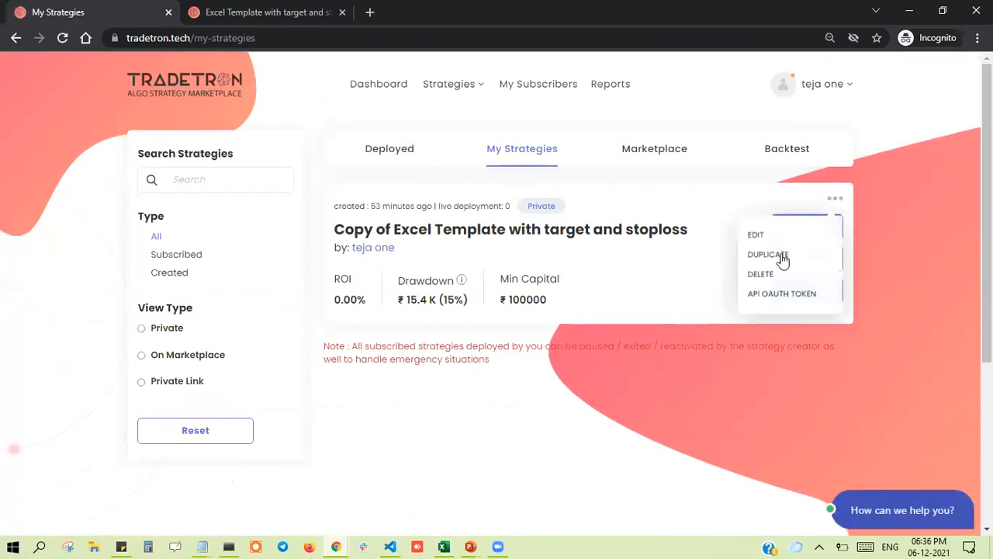
pyautogui.click(778, 297)
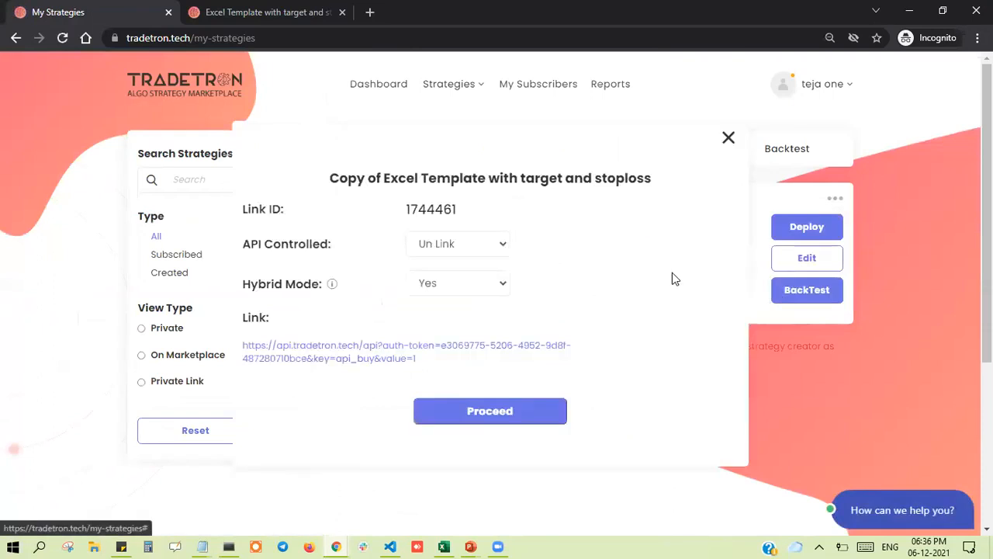
pyautogui.click(450, 243)
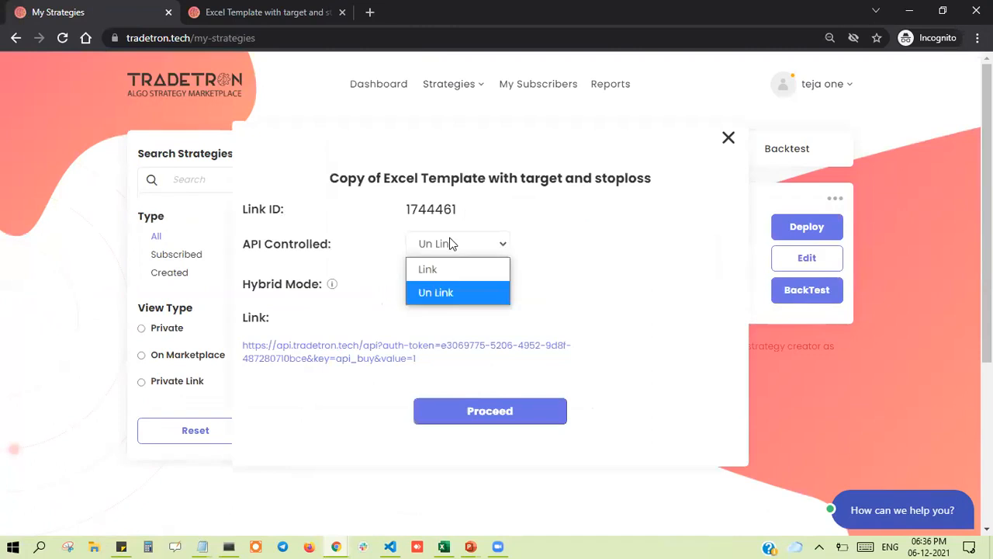
pyautogui.click(446, 289)
pyautogui.click(465, 417)
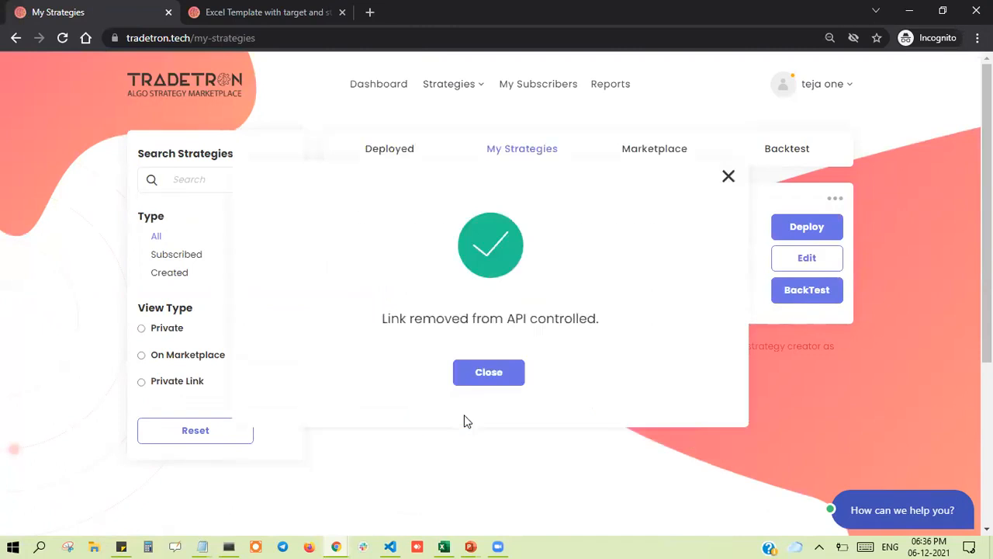
pyautogui.click(475, 375)
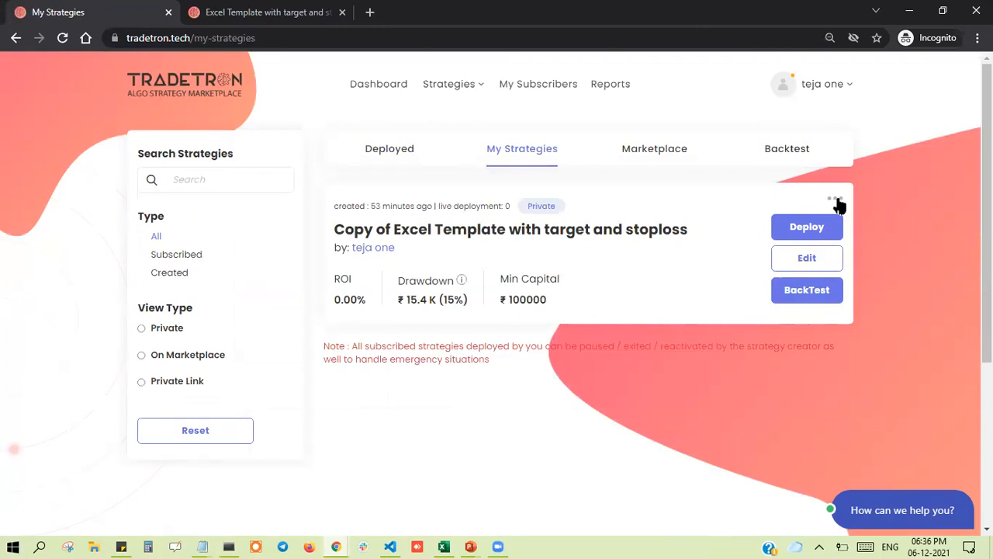
# - Link the same strategy as API controlled again, choosing its hybrid mode setting, to generate a new API token
pyautogui.click(836, 202)
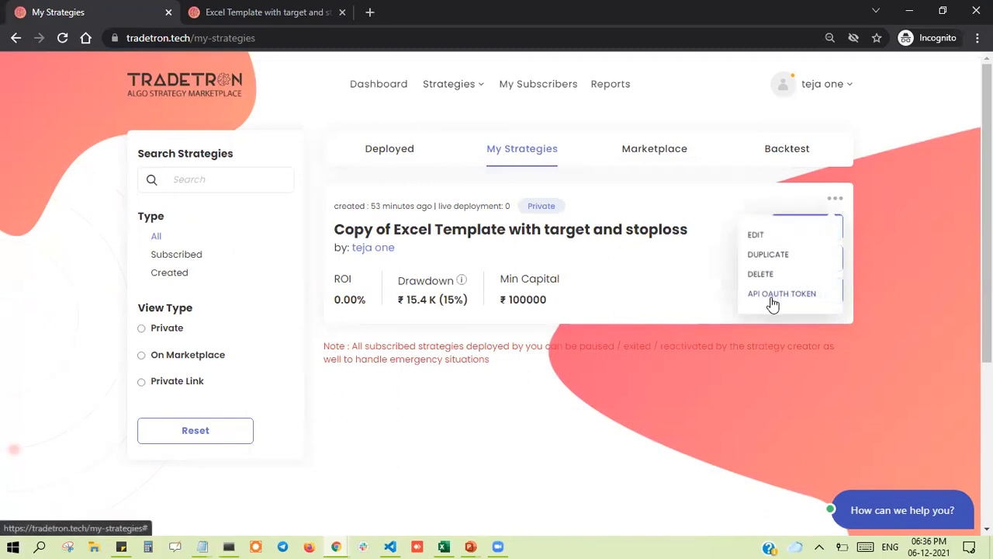
pyautogui.click(773, 296)
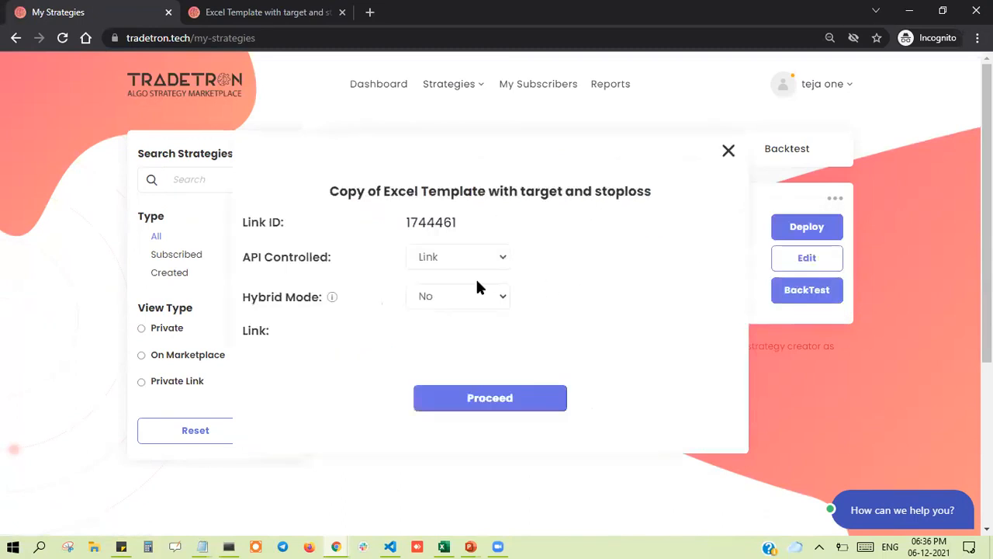
pyautogui.click(447, 260)
pyautogui.click(446, 259)
pyautogui.click(463, 301)
pyautogui.click(457, 343)
pyautogui.click(456, 400)
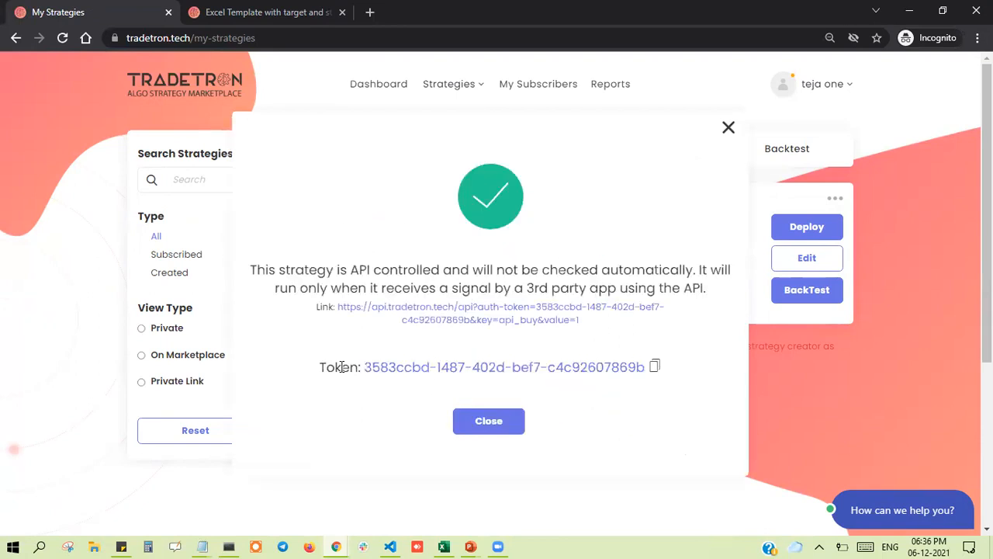
# - Copy the newly generated API token of the strategy
pyautogui.moveTo(318, 370); pyautogui.dragTo(662, 387)
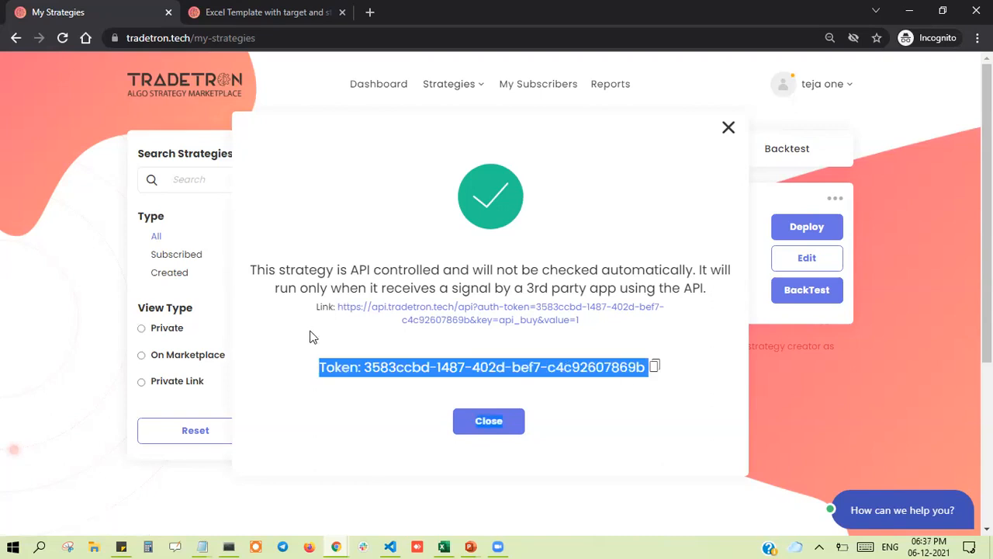
pyautogui.click(370, 382)
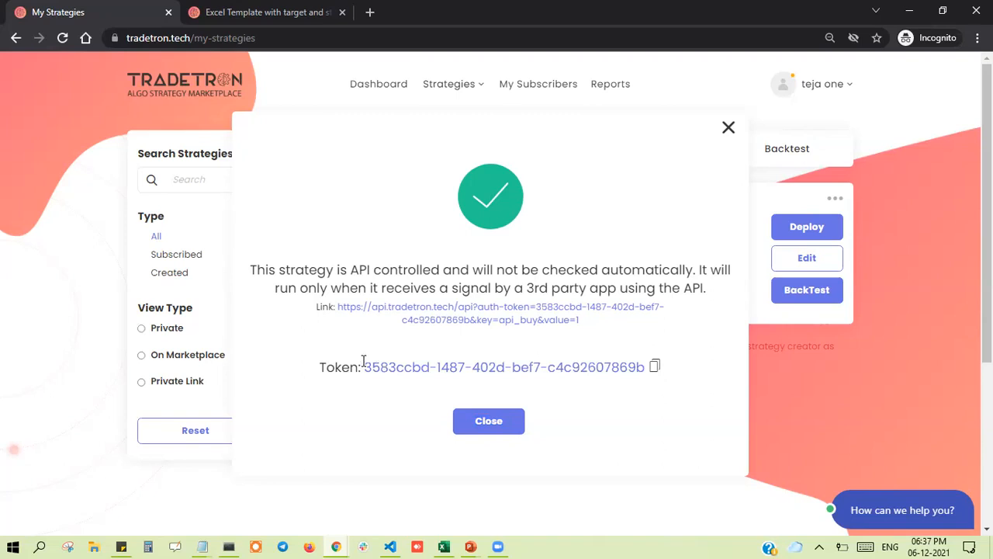
pyautogui.click(652, 369)
# - Switch to the Equity shares workbook in Excel and replace the Auth token on the Trade sheet with the copied API token
pyautogui.moveTo(445, 543)
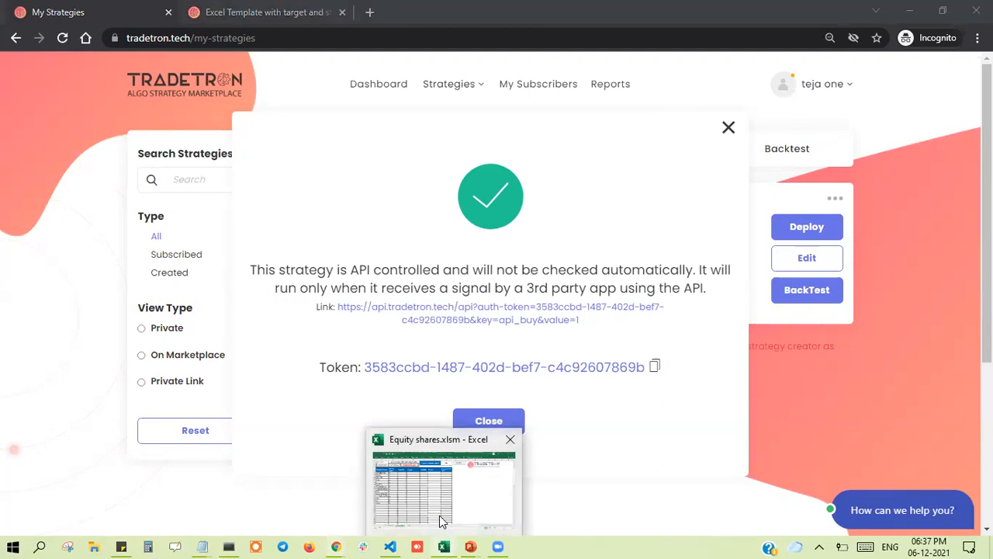
pyautogui.click(443, 518)
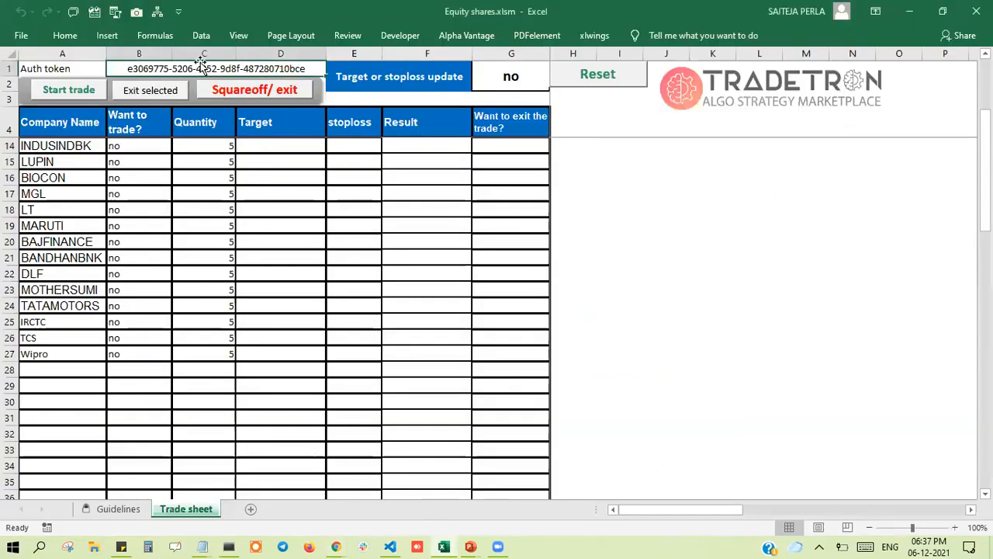
pyautogui.doubleClick(314, 70)
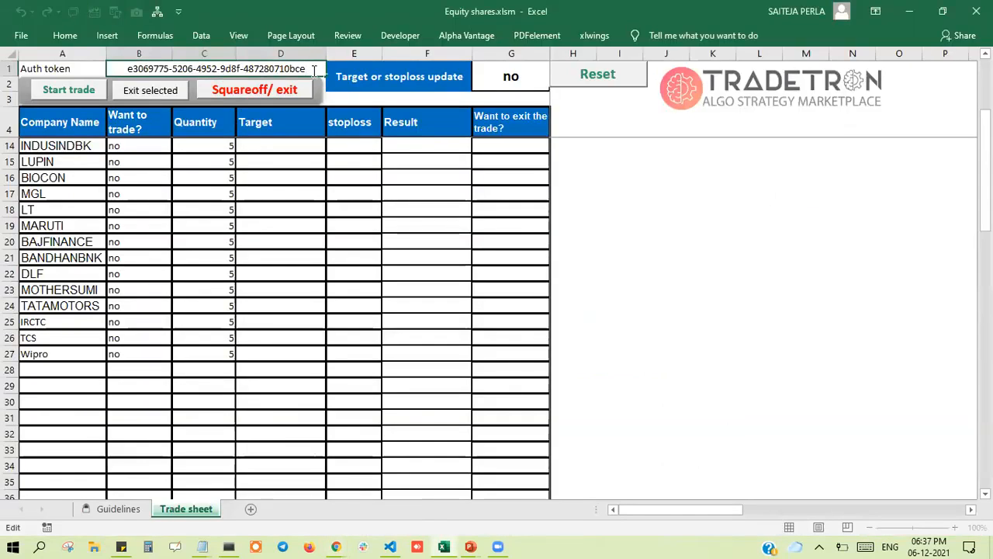
pyautogui.moveTo(313, 70); pyautogui.dragTo(131, 68)
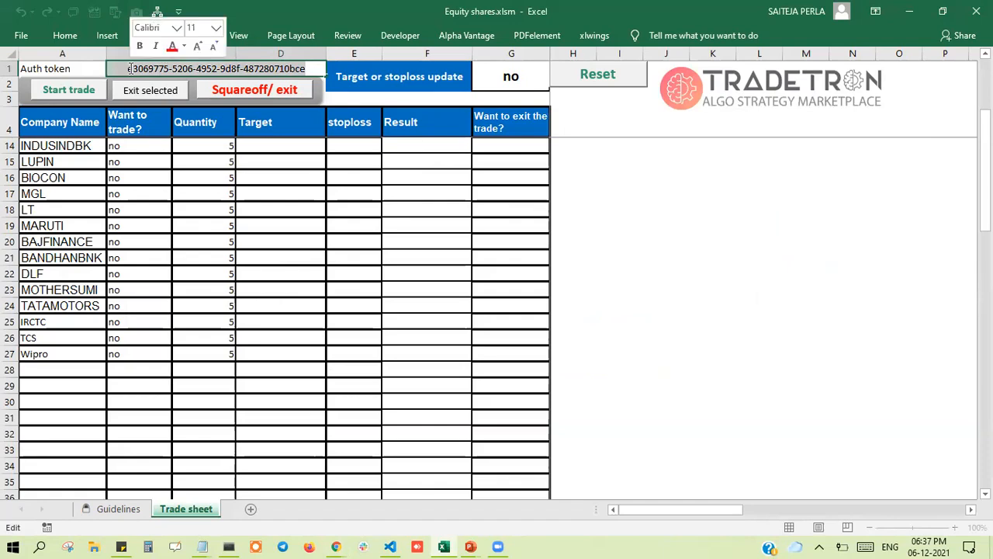
pyautogui.press('BackSpace')
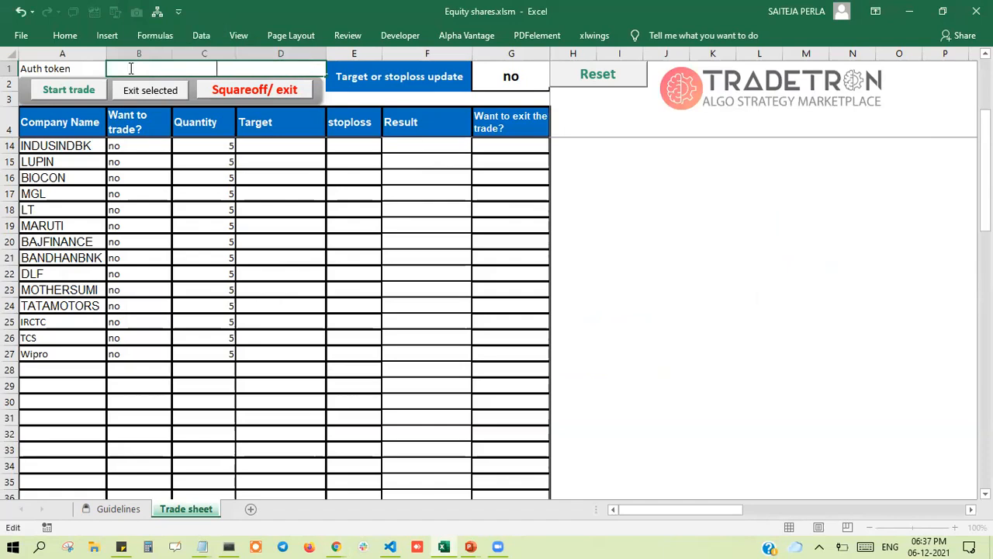
pyautogui.hotkey('ctrl', 'v')
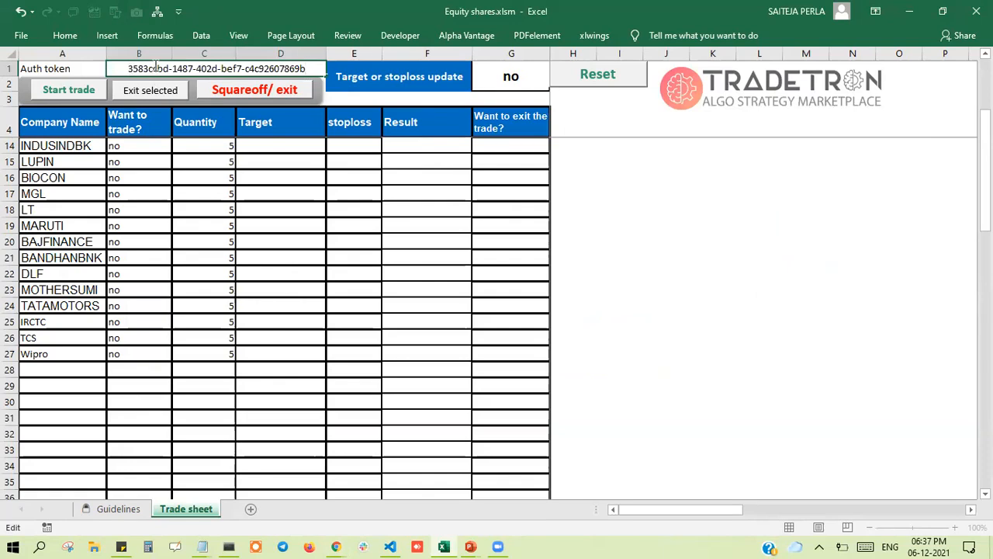
pyautogui.click(173, 178)
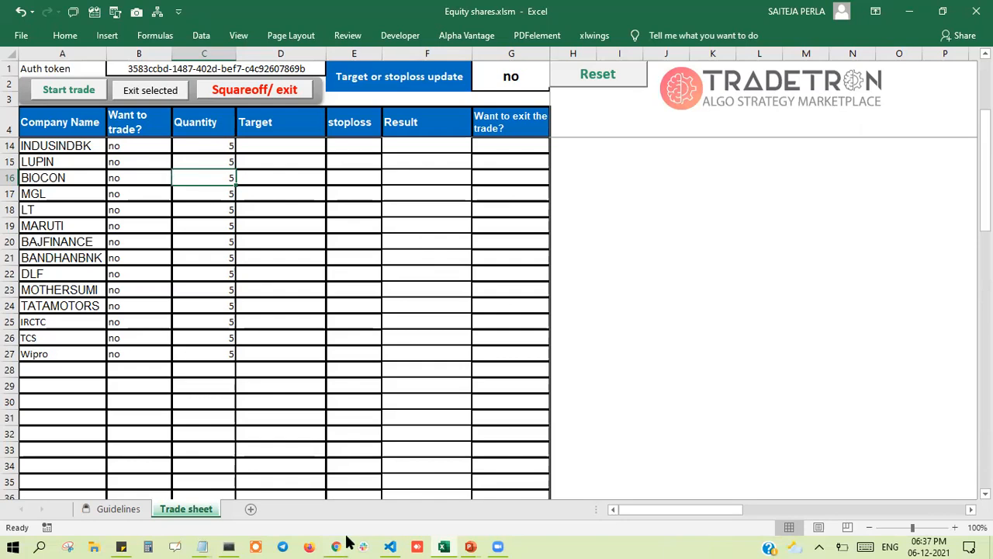
# - Back in Tradetron in Chrome, test the strategy's API link, including its auth token, in a separate browser tab, and close the token dialog
pyautogui.moveTo(336, 545)
pyautogui.click(375, 513)
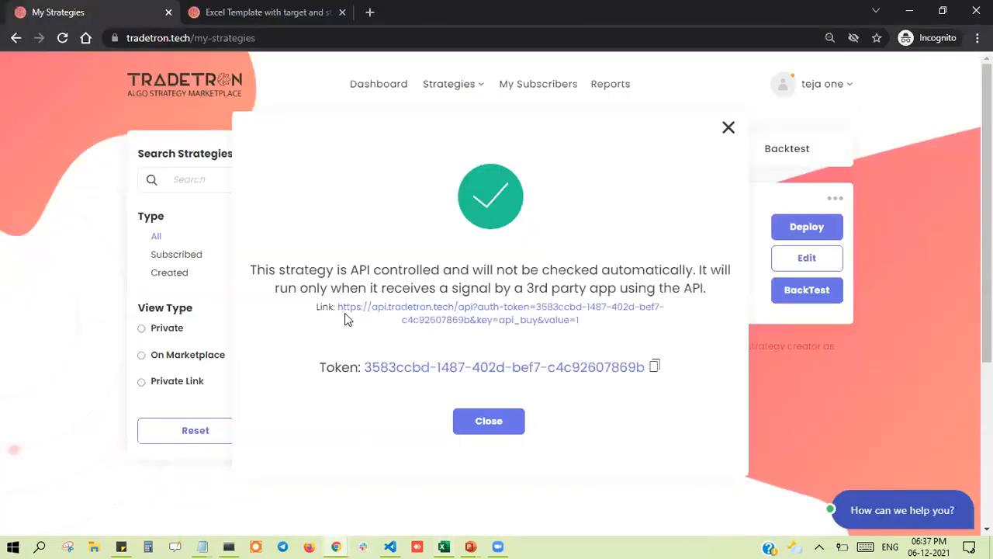
pyautogui.moveTo(337, 307); pyautogui.dragTo(585, 324)
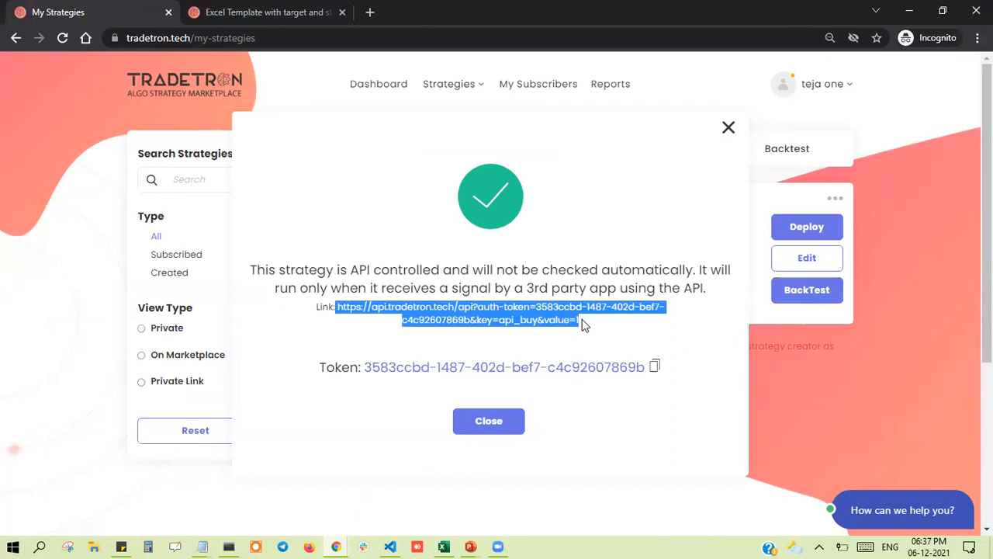
pyautogui.click(371, 13)
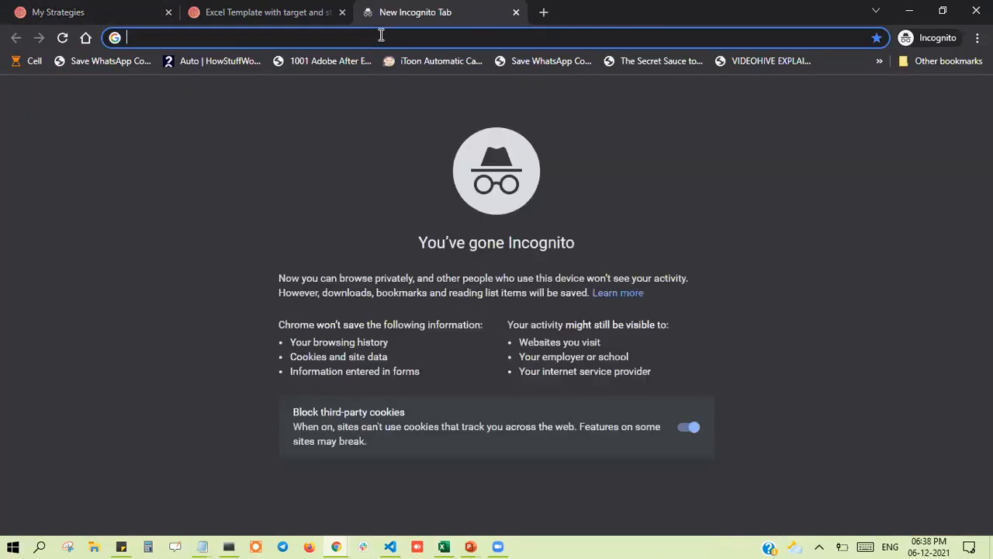
pyautogui.hotkey('ctrl', 'v')
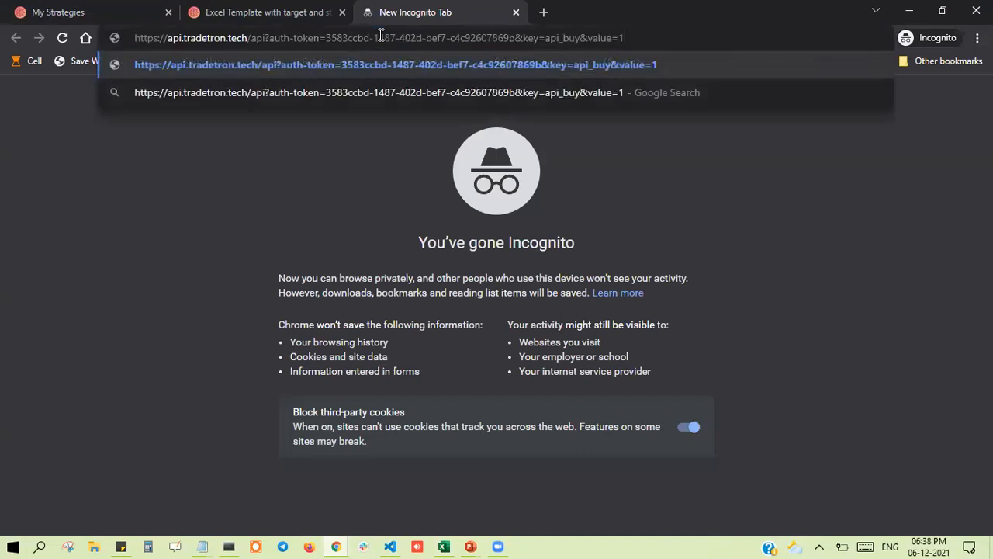
pyautogui.press('Return')
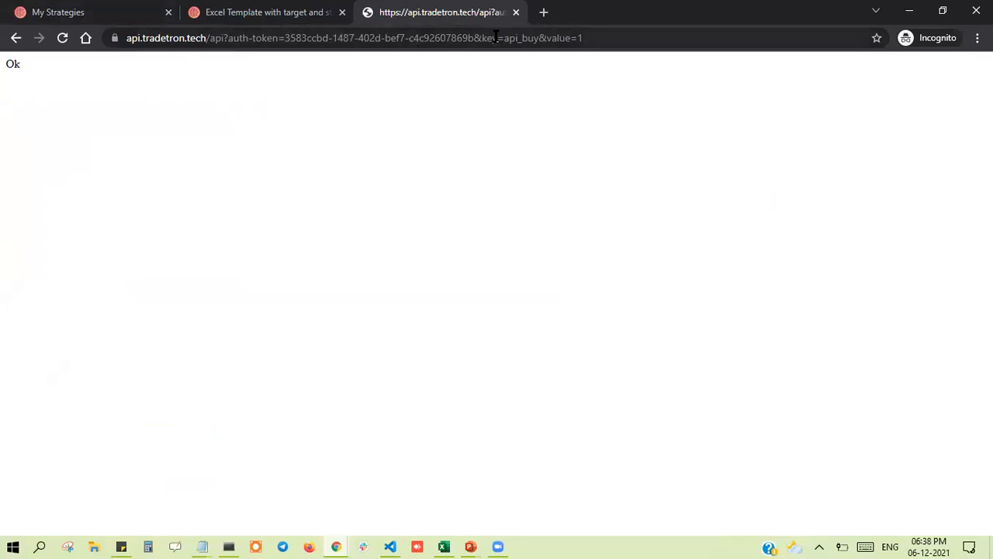
pyautogui.click(516, 13)
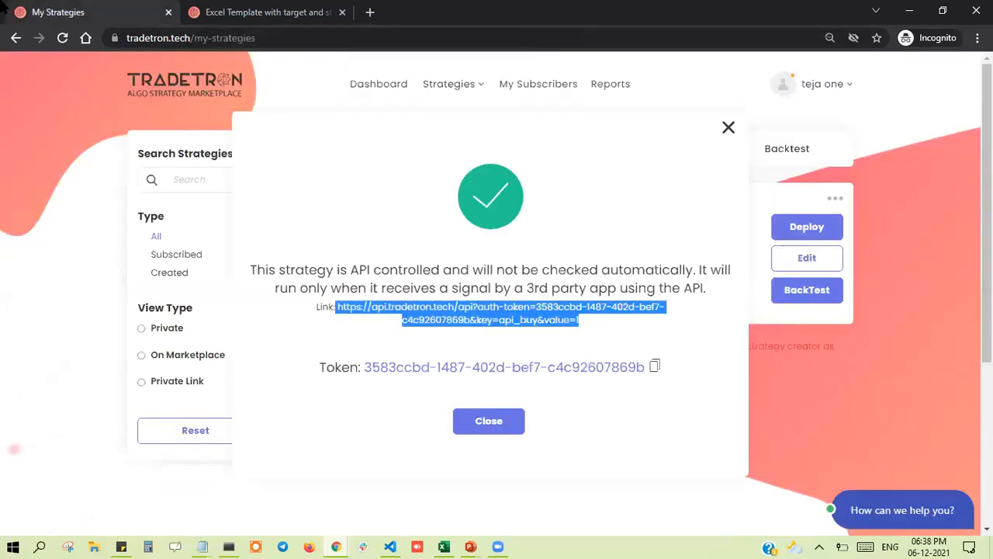
pyautogui.click(727, 131)
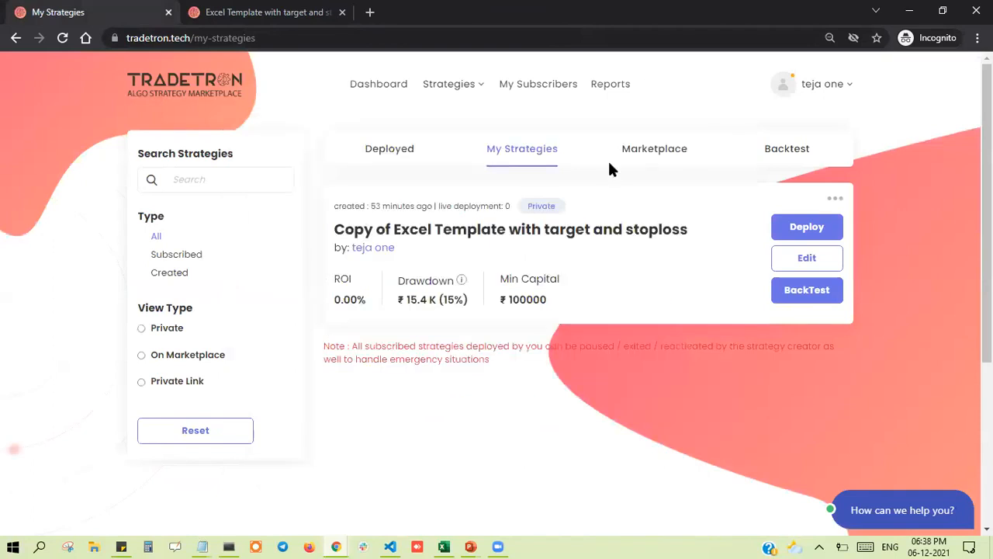
# - Delete the existing deployment of the Copy of Excel Template with target and stoploss strategy from the deployed strategies
pyautogui.click(400, 162)
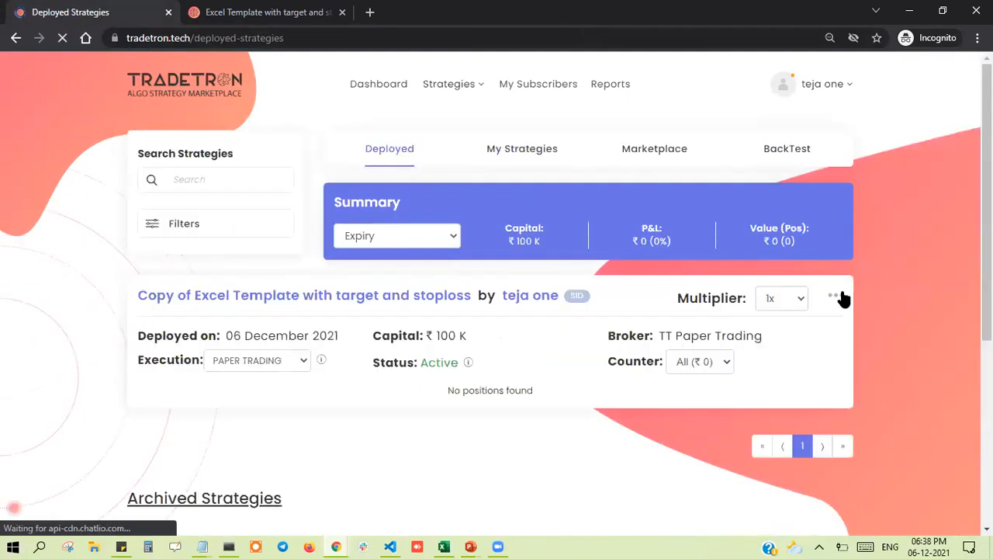
pyautogui.click(834, 296)
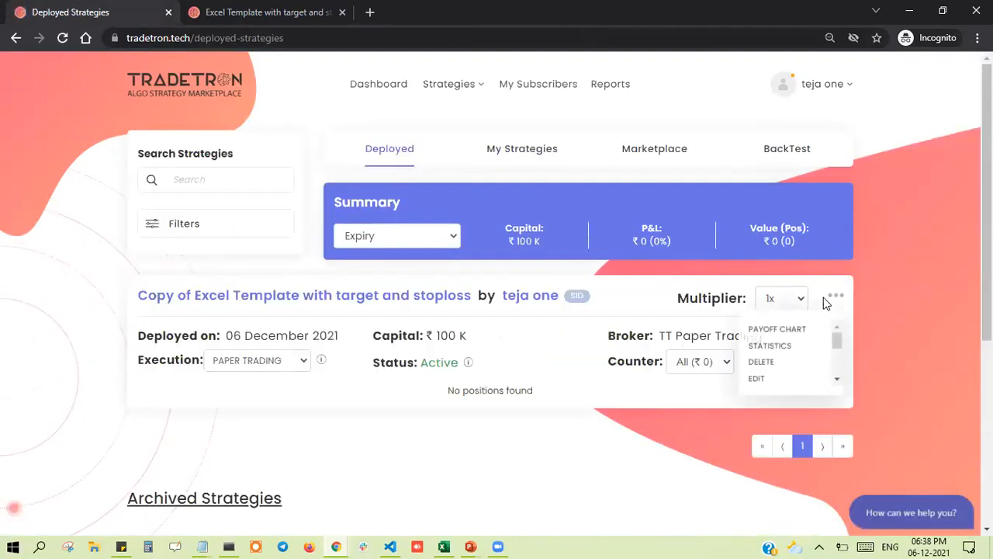
pyautogui.click(760, 366)
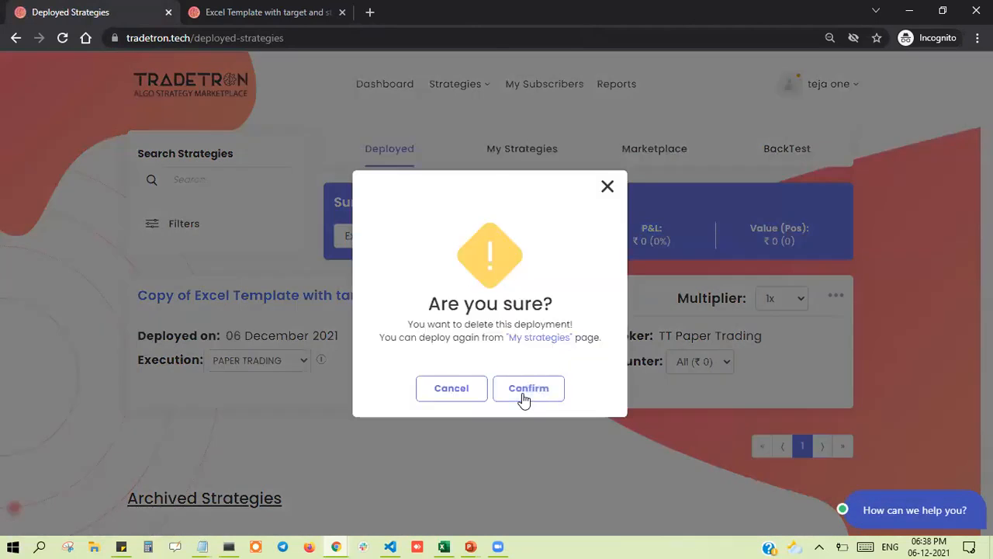
pyautogui.click(524, 398)
pyautogui.click(508, 395)
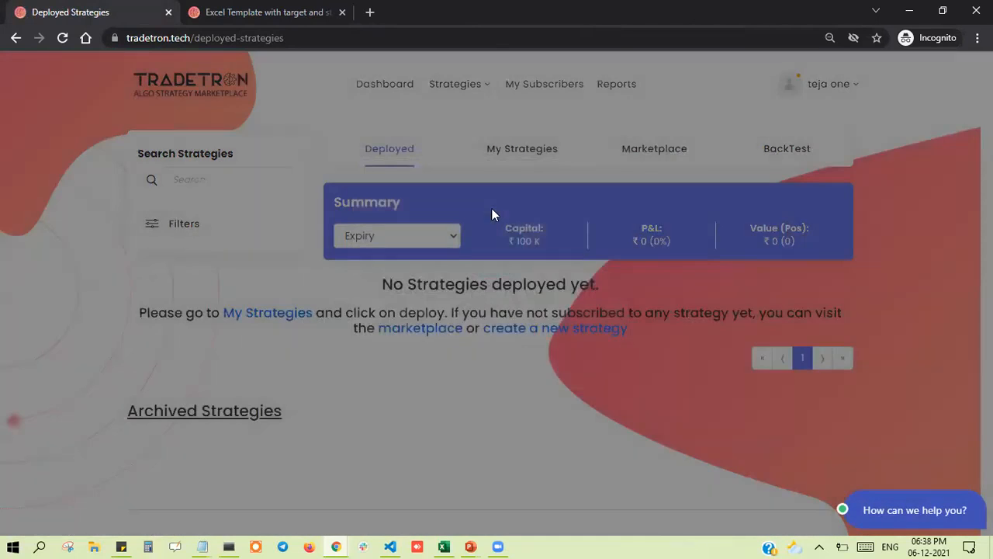
# - Redeploy the same strategy from My Strategies with a 1x multiplier, Paper Trading execution and TT Paper Trading as NSE broker
pyautogui.click(510, 150)
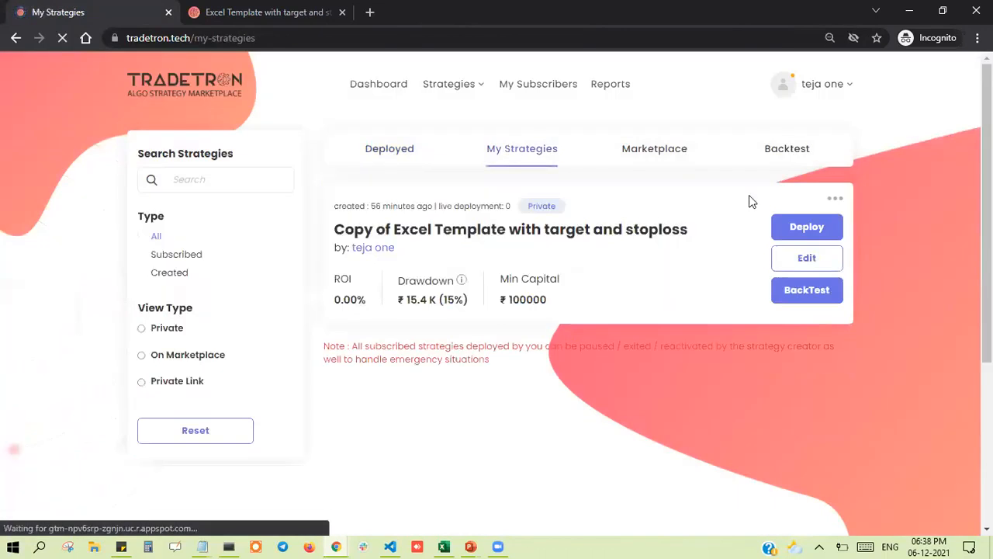
pyautogui.click(810, 225)
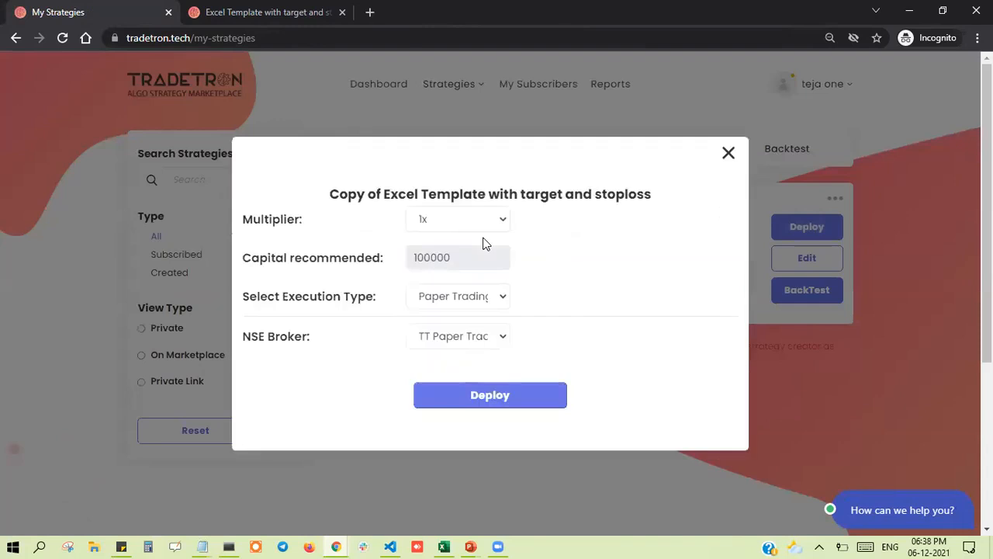
pyautogui.click(432, 398)
pyautogui.click(439, 376)
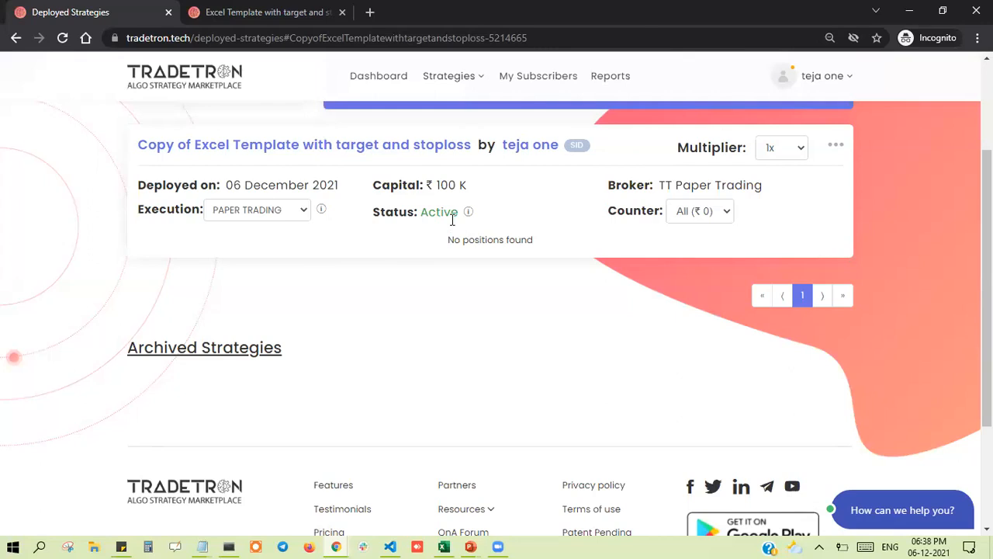
# - Switch to the Equity shares workbook in Excel and check the choices of the Target or stoploss update setting
pyautogui.moveTo(443, 543)
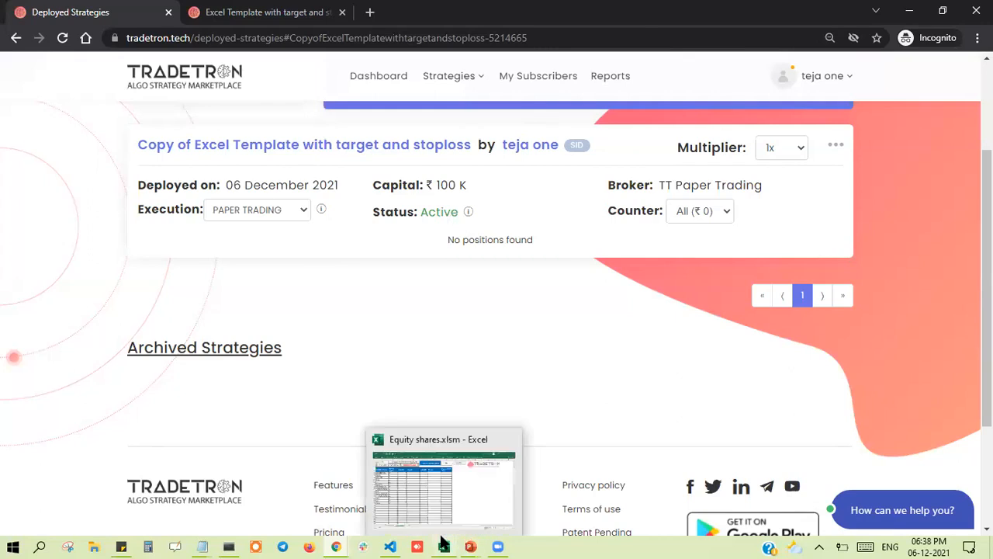
pyautogui.click(463, 499)
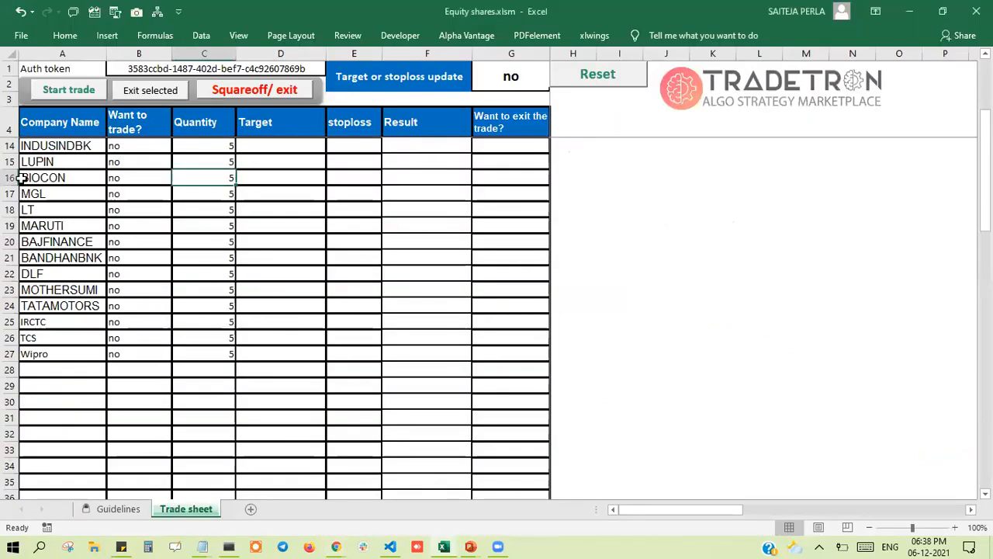
pyautogui.scroll(3, 69, 194)
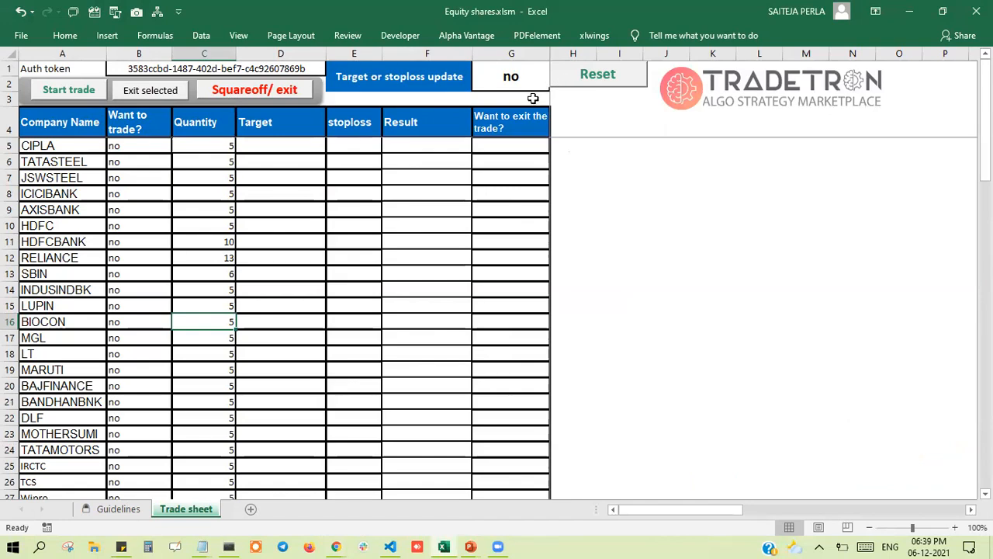
pyautogui.click(500, 78)
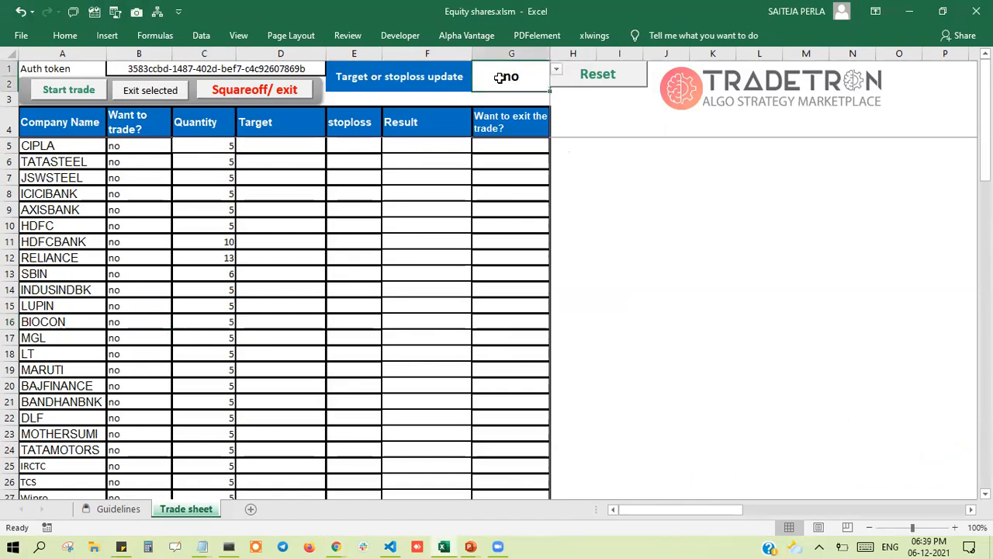
pyautogui.click(555, 71)
pyautogui.click(555, 71)
pyautogui.click(446, 152)
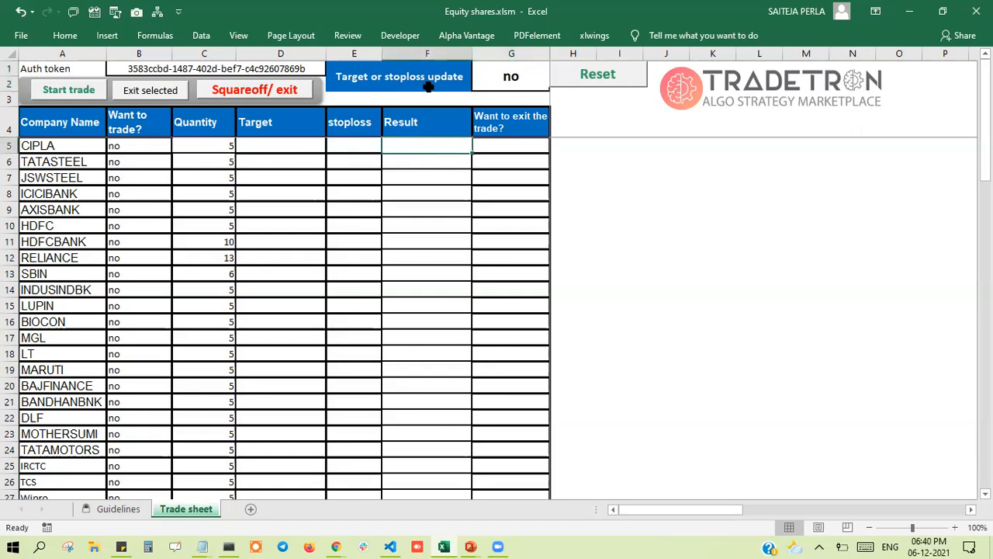
# - Set Want to trade? to yes for CIPLA and start the trade, dismissing the message
pyautogui.click(130, 149)
pyautogui.click(179, 149)
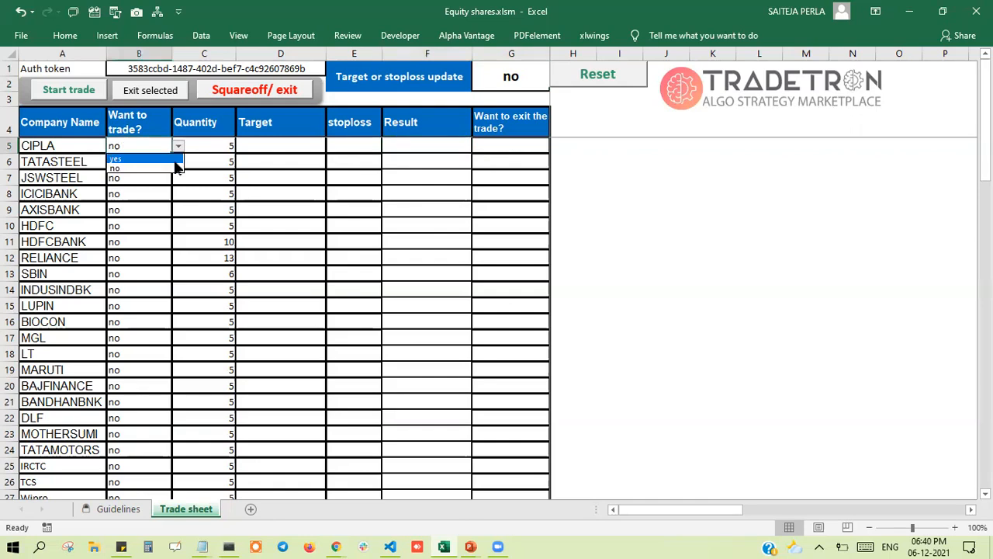
pyautogui.click(177, 158)
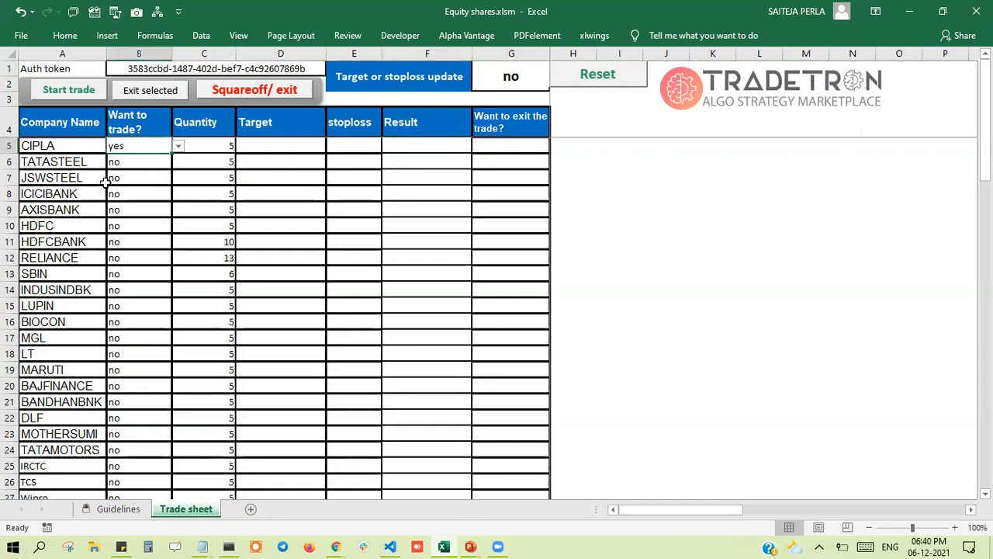
pyautogui.click(73, 91)
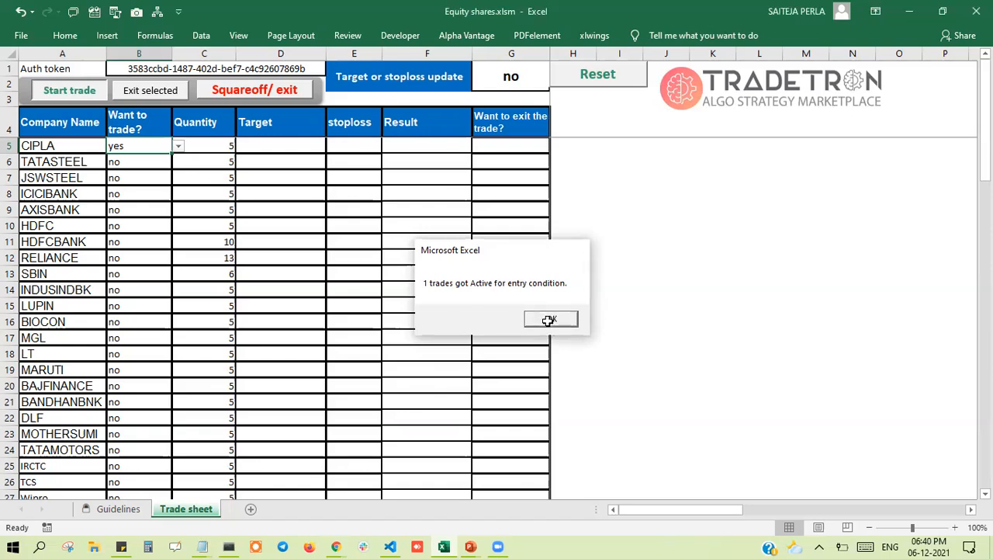
pyautogui.click(541, 318)
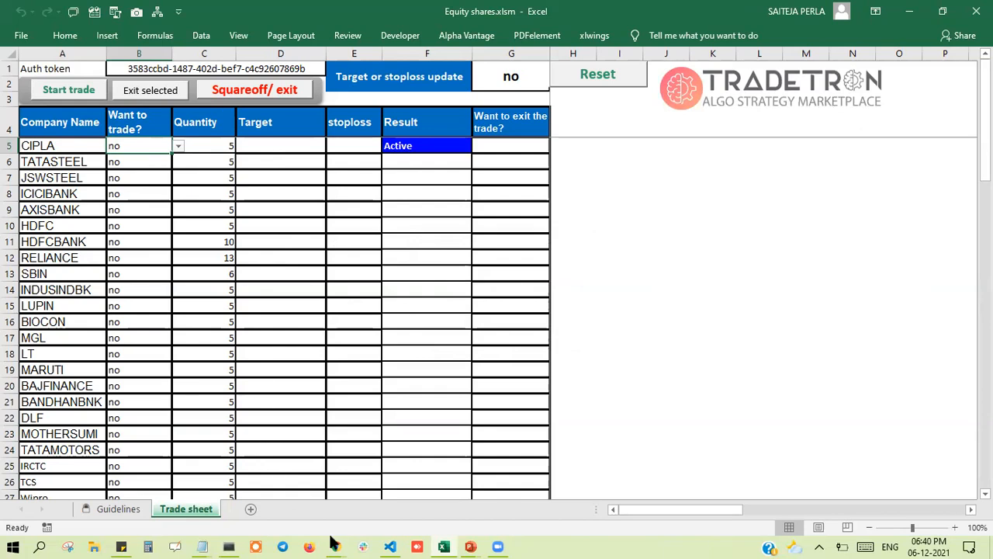
# - Switch to Tradetron in Chrome and examine the deployed strategy's runtime data for the CIPLA entry, exit and quantity keys
pyautogui.moveTo(335, 543)
pyautogui.click(401, 475)
pyautogui.scroll(3, 491, 341)
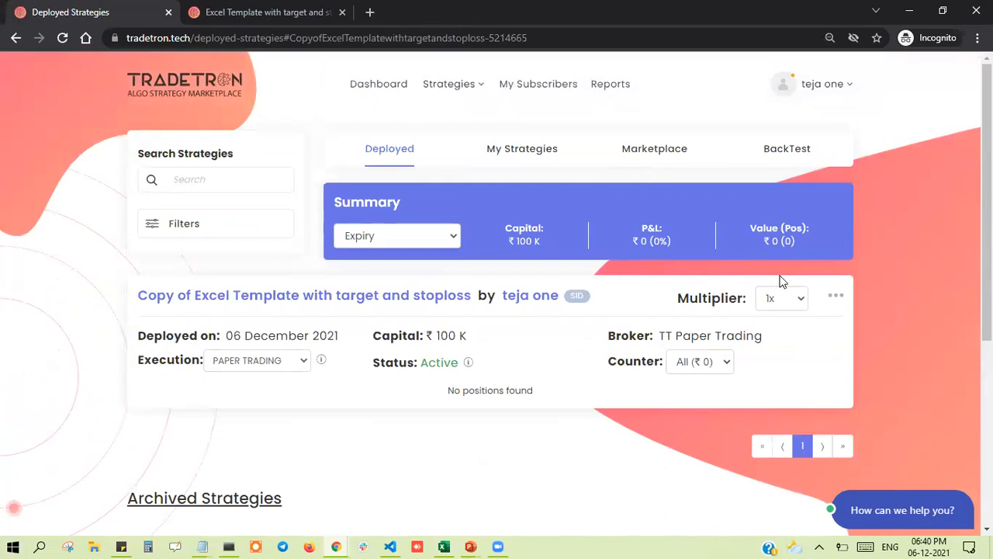
pyautogui.click(838, 300)
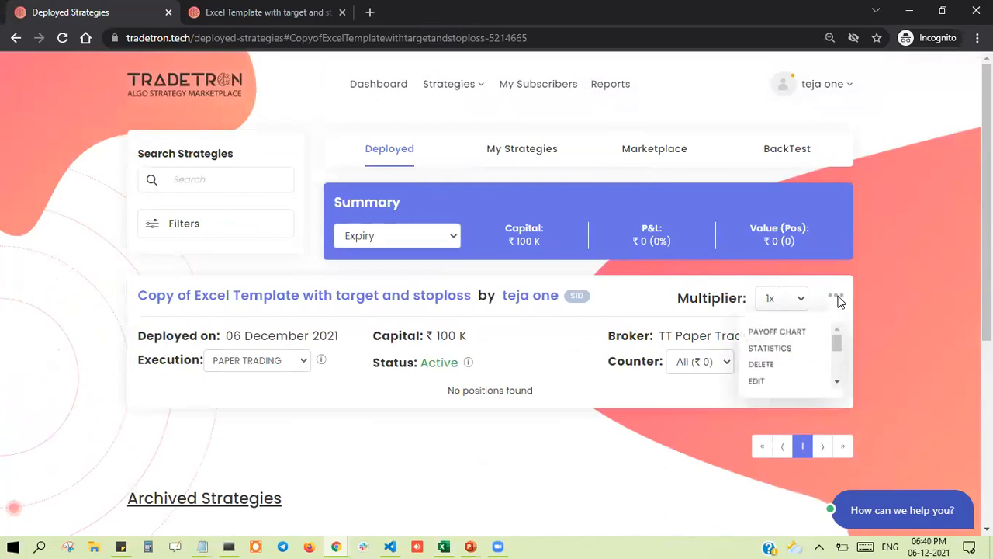
pyautogui.scroll(-1, 838, 347)
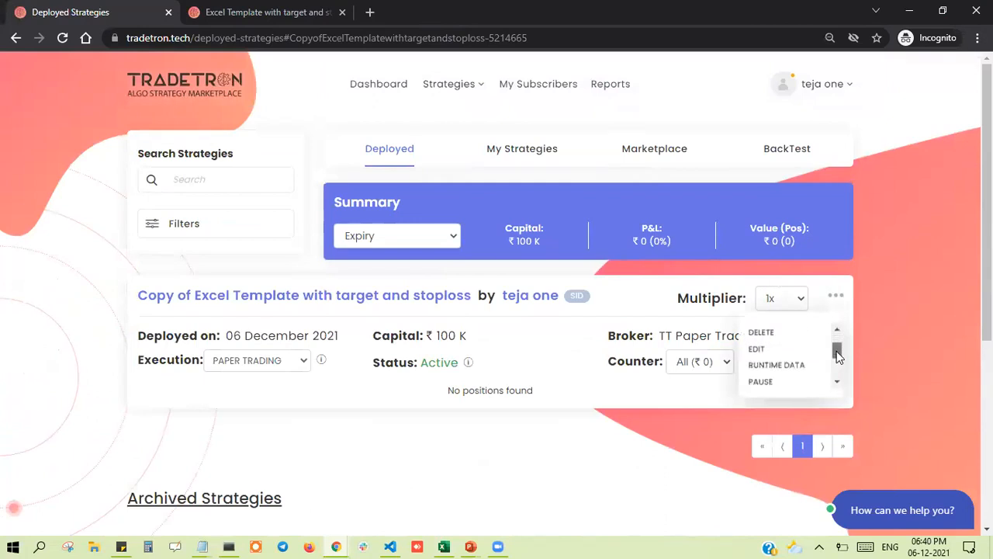
pyautogui.click(801, 366)
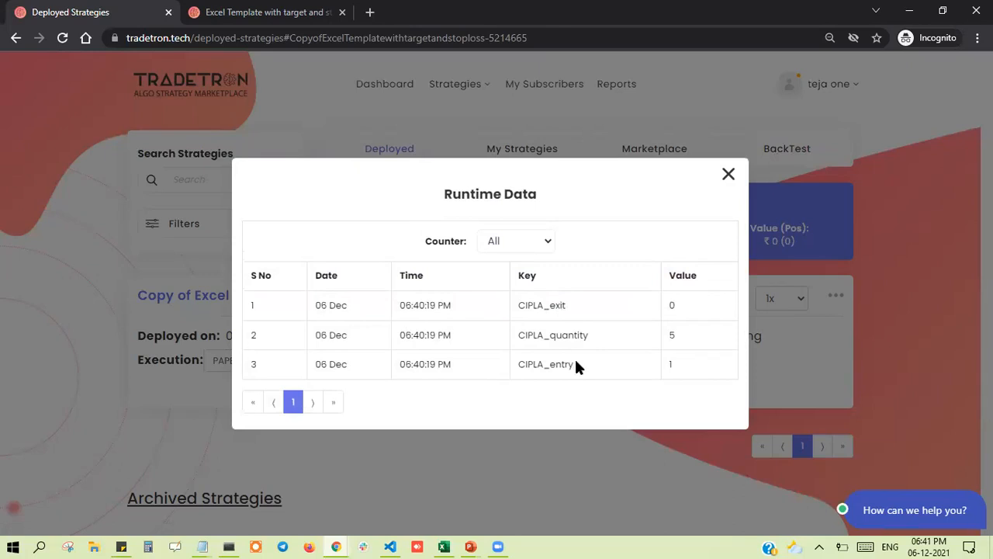
pyautogui.moveTo(674, 365); pyautogui.dragTo(662, 366)
pyautogui.moveTo(675, 301); pyautogui.dragTo(668, 305)
pyautogui.doubleClick(671, 306)
pyautogui.moveTo(550, 339); pyautogui.dragTo(580, 349)
pyautogui.click(727, 177)
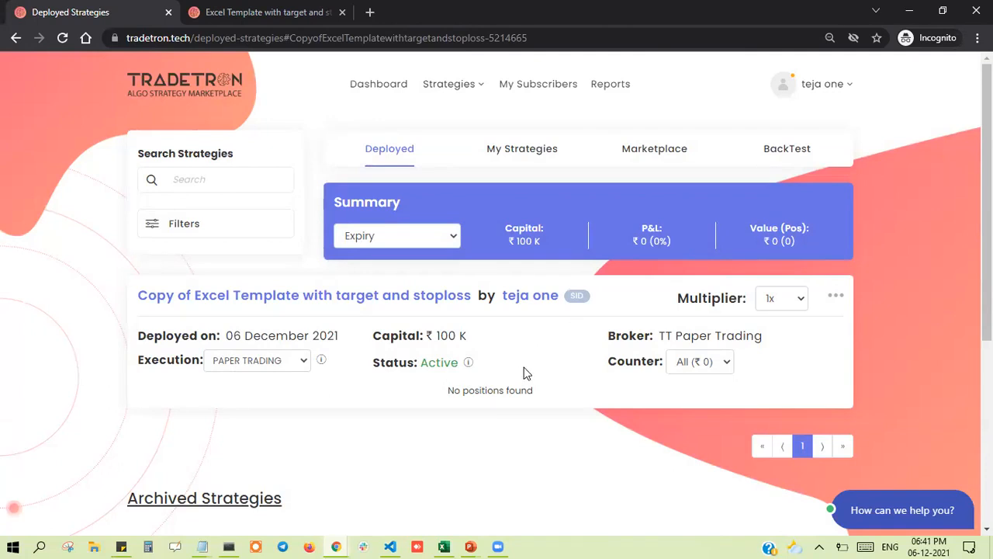
# - Back in Excel, set Want to exit the trade? to yes for CIPLA and exit the selected trade
pyautogui.moveTo(447, 541)
pyautogui.click(437, 516)
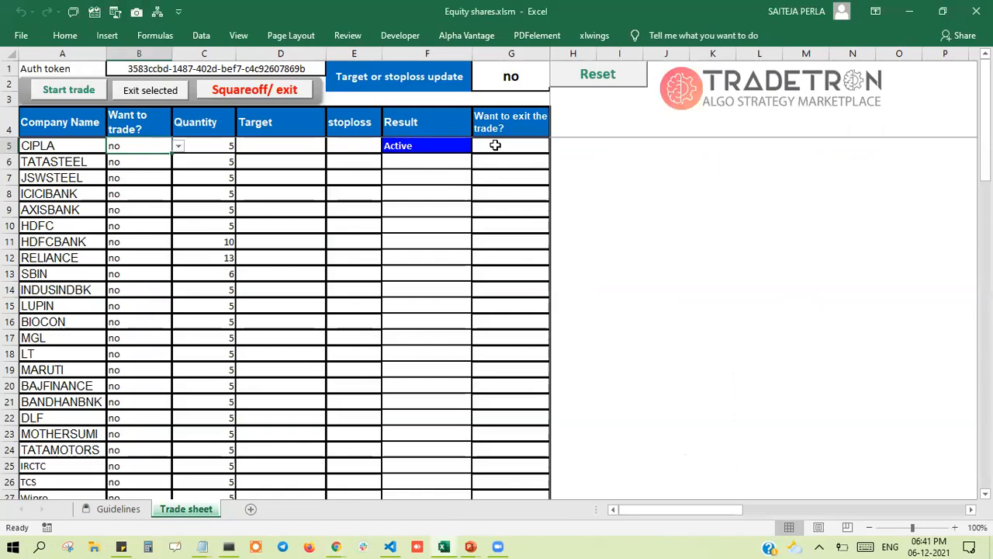
pyautogui.click(496, 146)
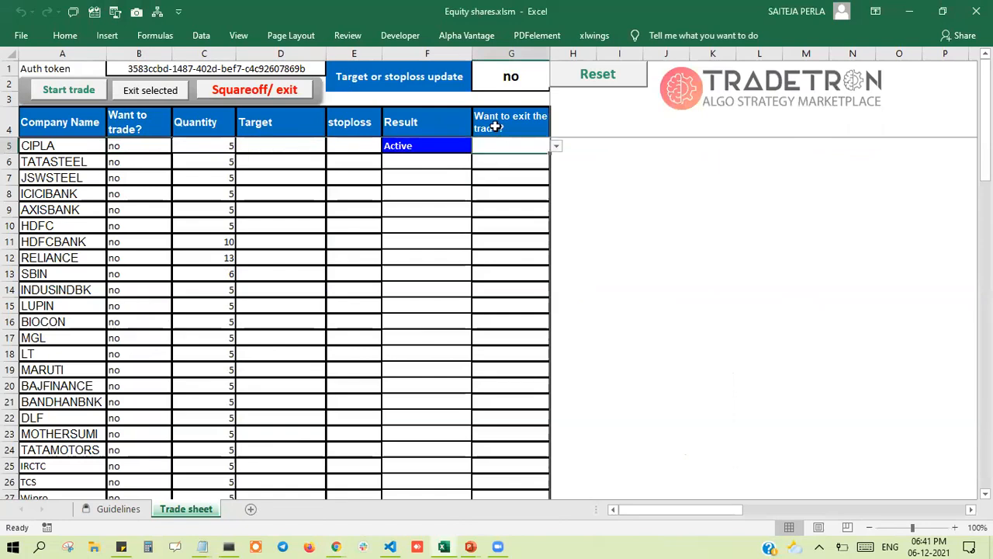
pyautogui.click(557, 147)
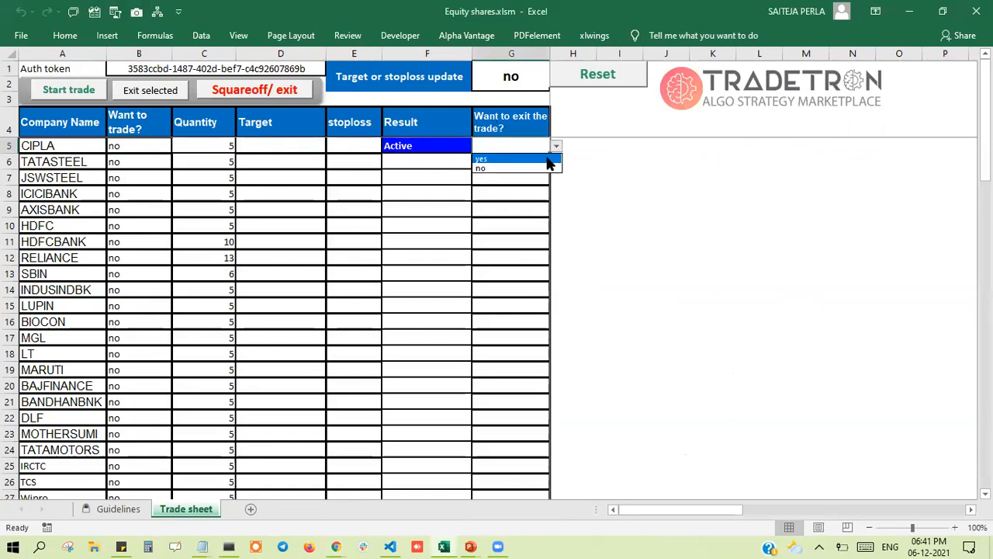
pyautogui.click(548, 159)
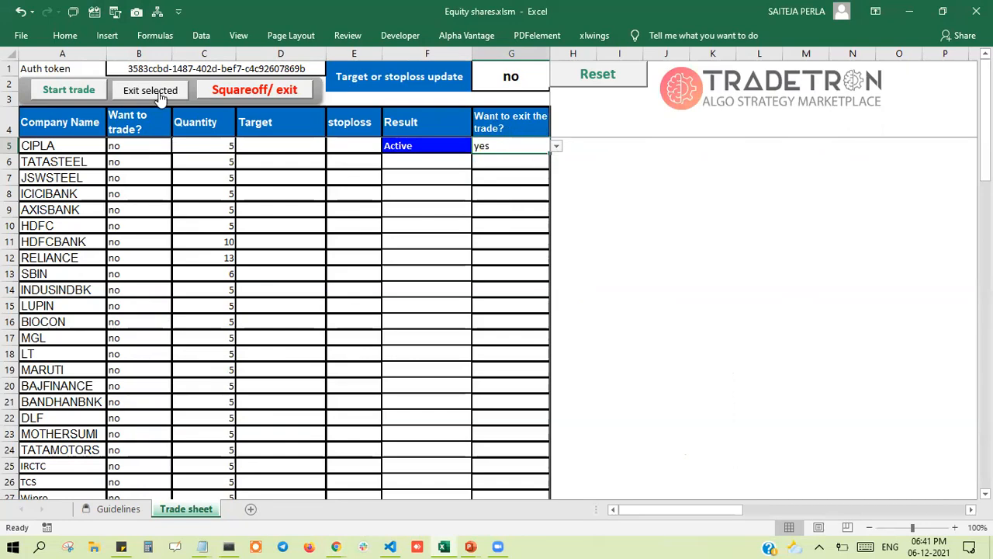
pyautogui.click(161, 99)
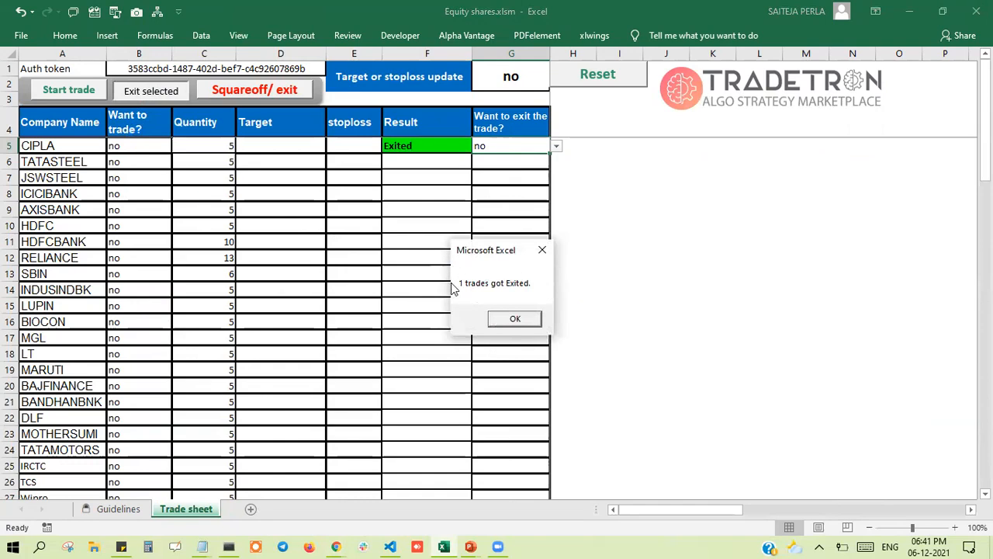
pyautogui.click(512, 318)
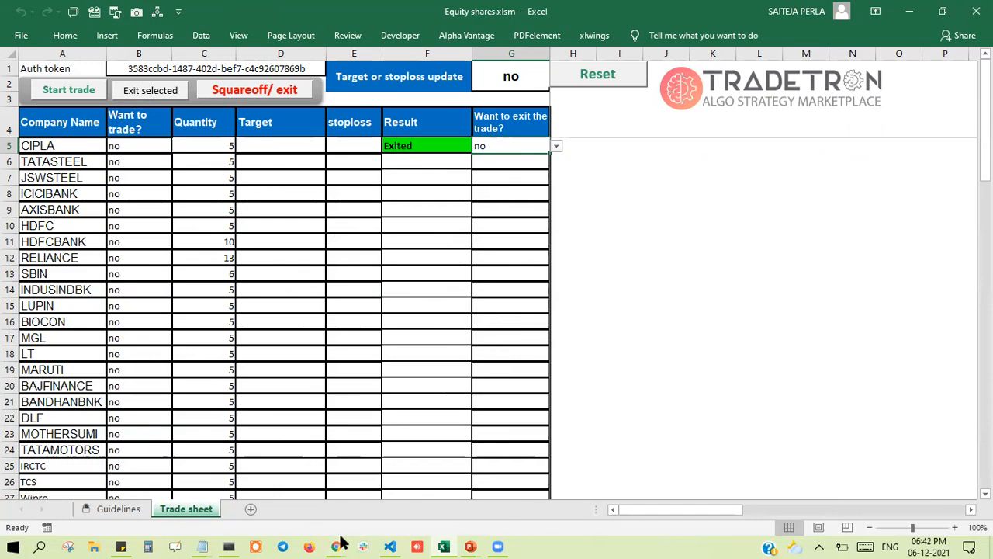
# - Return to Tradetron in Chrome and check the strategy's runtime data for the CIPLA keys after the exit
pyautogui.moveTo(344, 543)
pyautogui.click(388, 505)
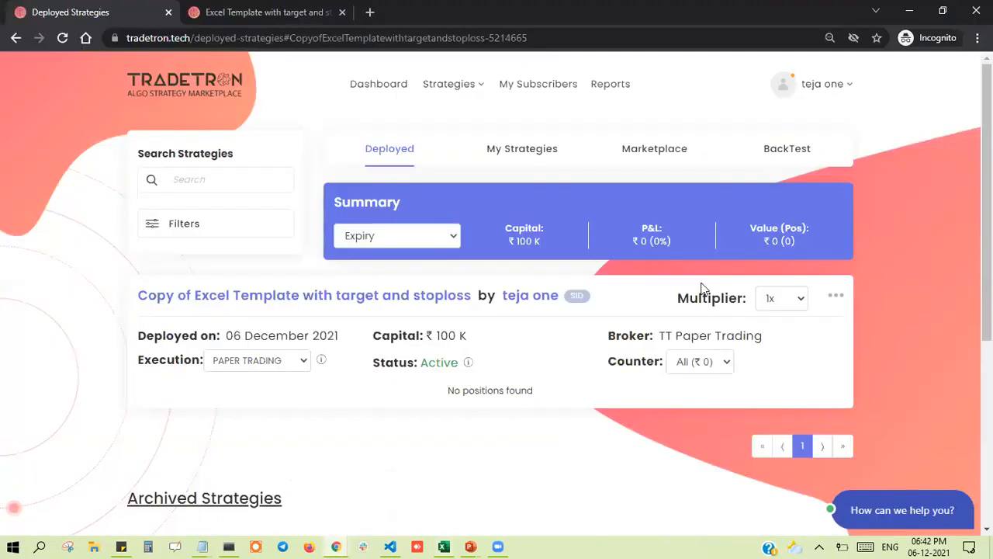
pyautogui.click(835, 297)
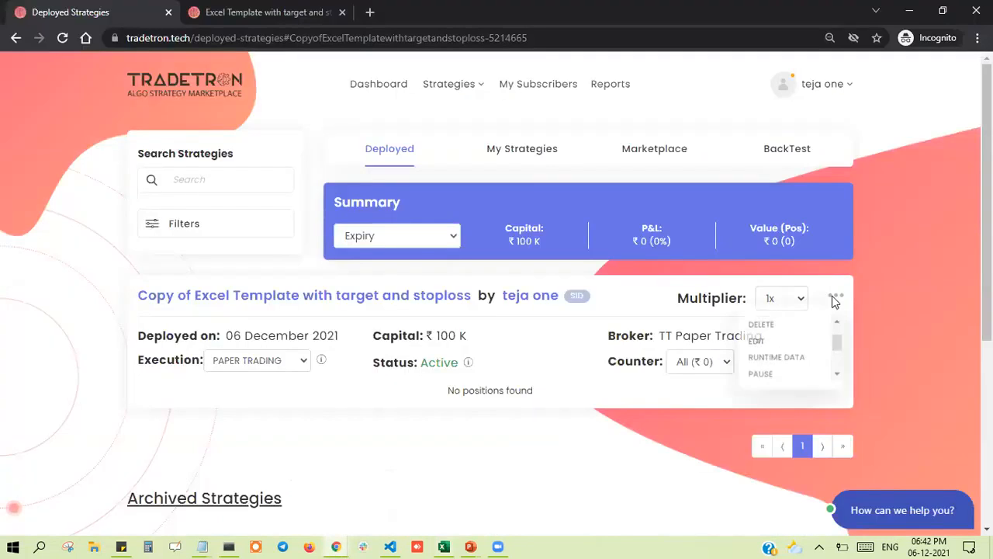
pyautogui.click(794, 366)
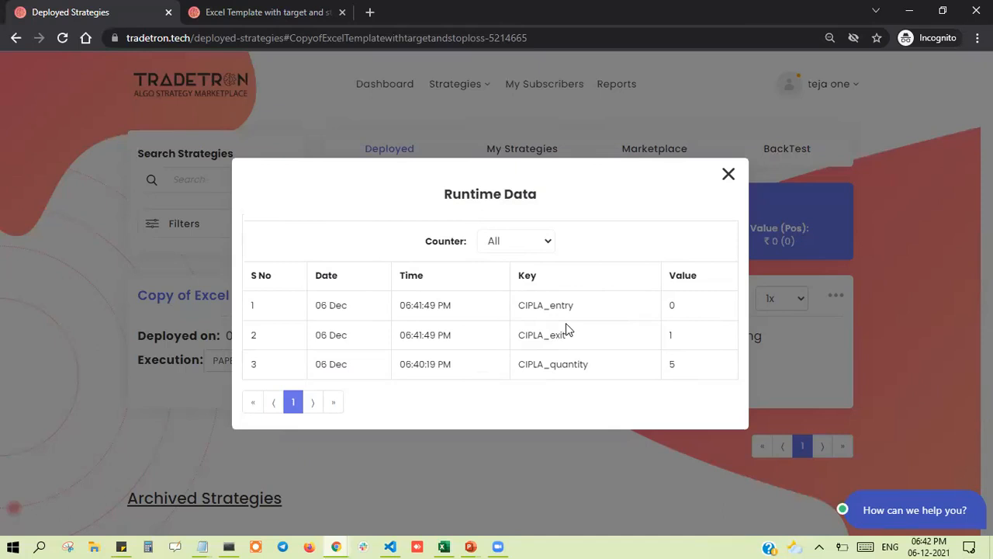
pyautogui.click(728, 175)
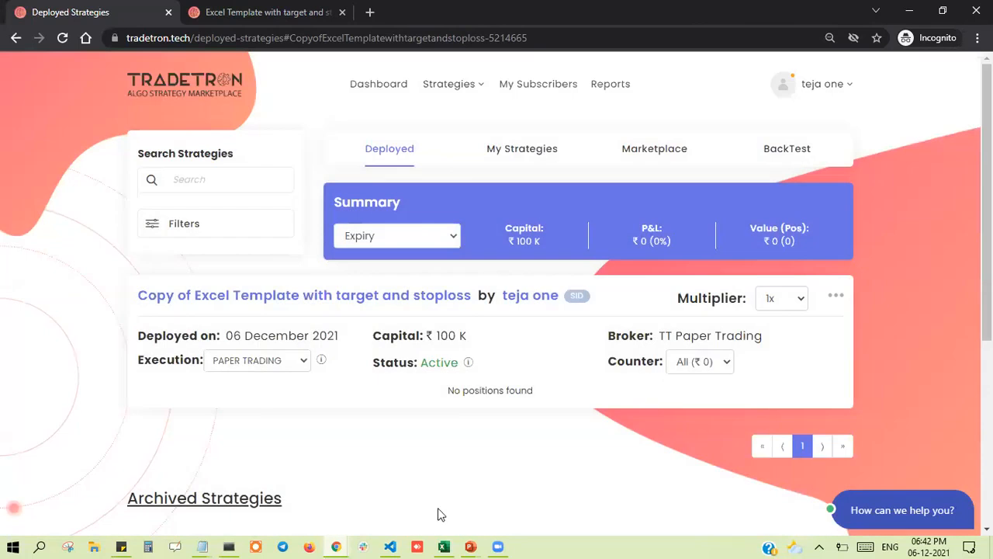
# - Switch back to the Equity shares workbook in Excel and set Want to trade? to yes for JSWSTEEL
pyautogui.moveTo(444, 541)
pyautogui.click(441, 495)
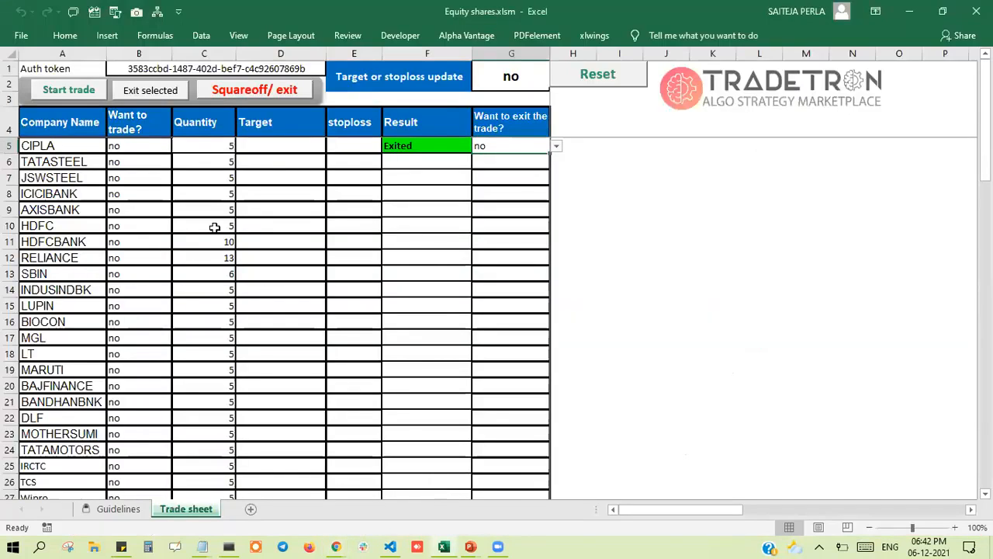
pyautogui.click(129, 181)
pyautogui.click(176, 183)
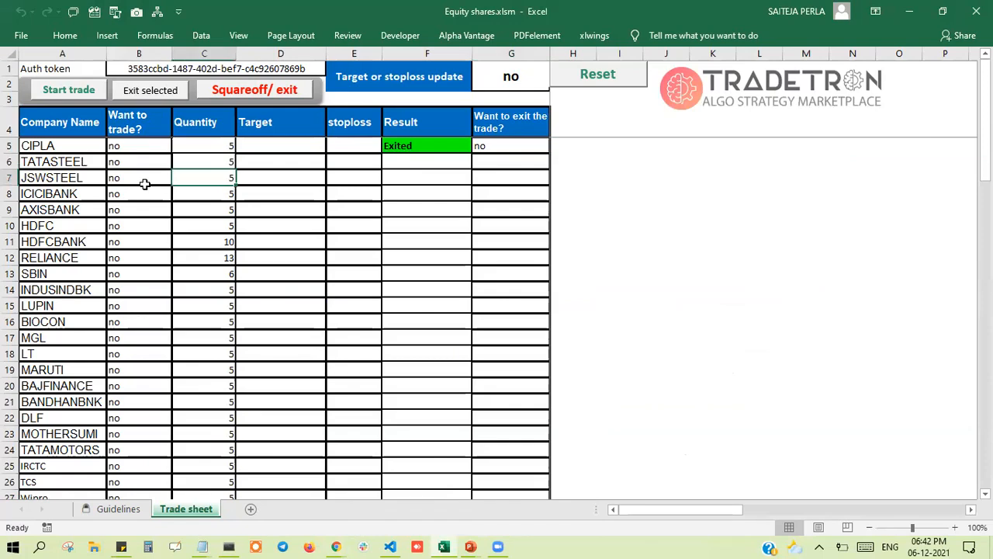
pyautogui.click(145, 182)
pyautogui.click(178, 180)
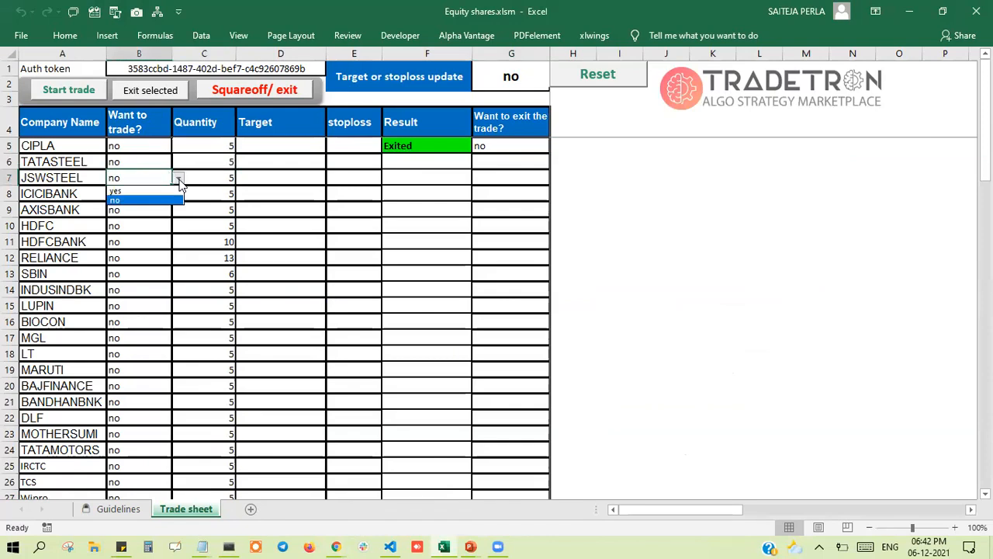
pyautogui.click(178, 191)
# - Set Want to trade? to yes for ICICIBANK and AXISBANK, and start the selected trades, dismissing the message
pyautogui.click(166, 191)
pyautogui.click(178, 194)
pyautogui.click(176, 205)
pyautogui.click(177, 213)
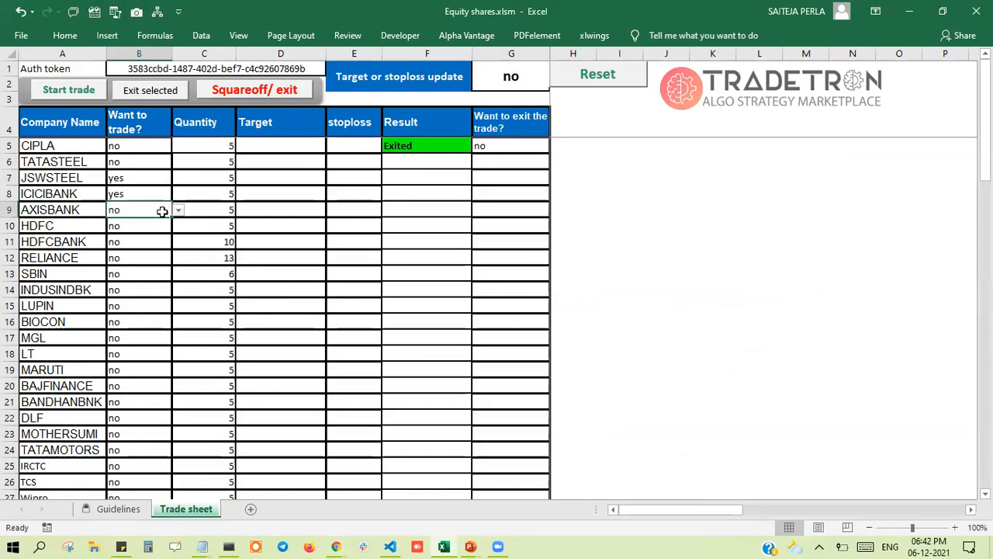
pyautogui.click(178, 210)
pyautogui.click(177, 221)
pyautogui.click(69, 95)
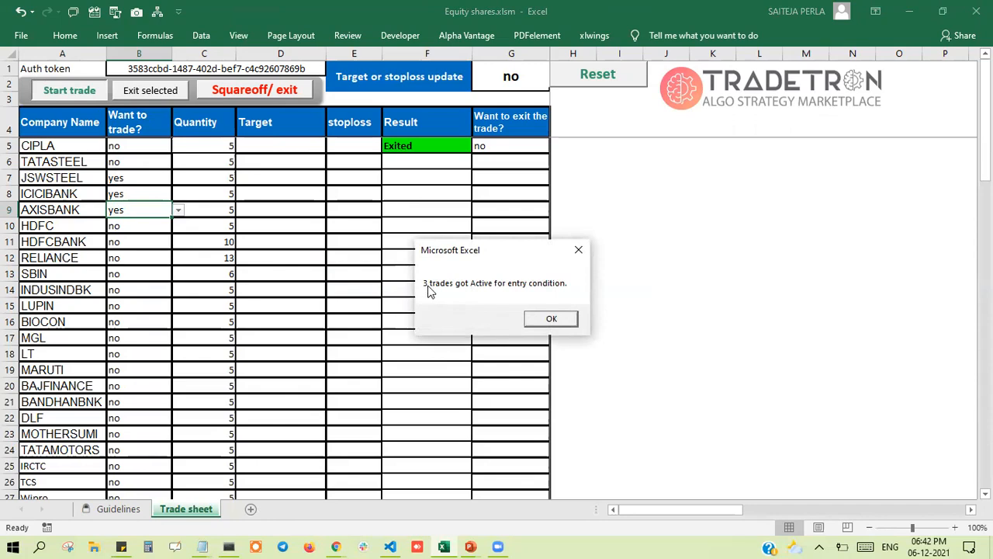
pyautogui.click(551, 322)
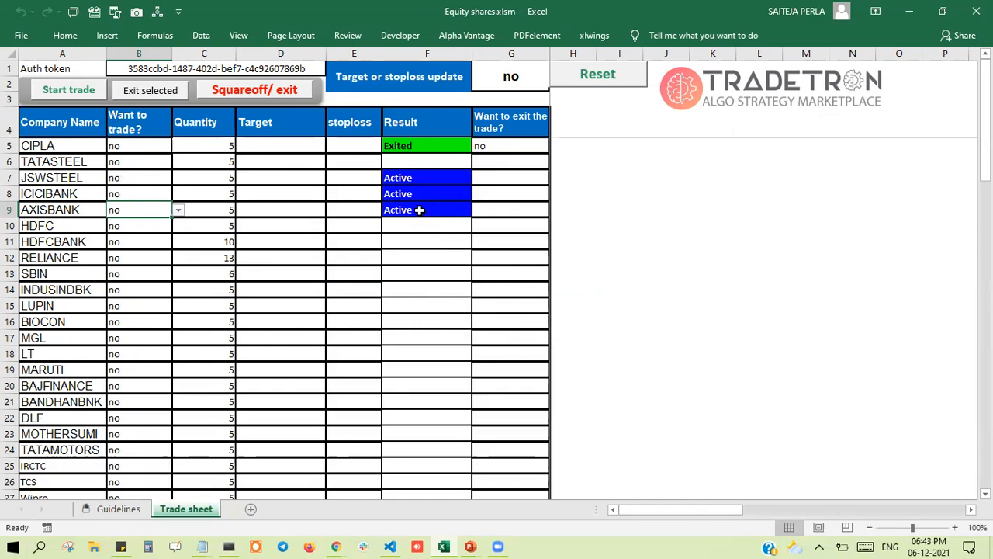
# - Switch to Tradetron in Chrome and examine the strategy's runtime data for the AXISBANK, ICICIBANK and JSWSTEEL keys
pyautogui.moveTo(342, 541)
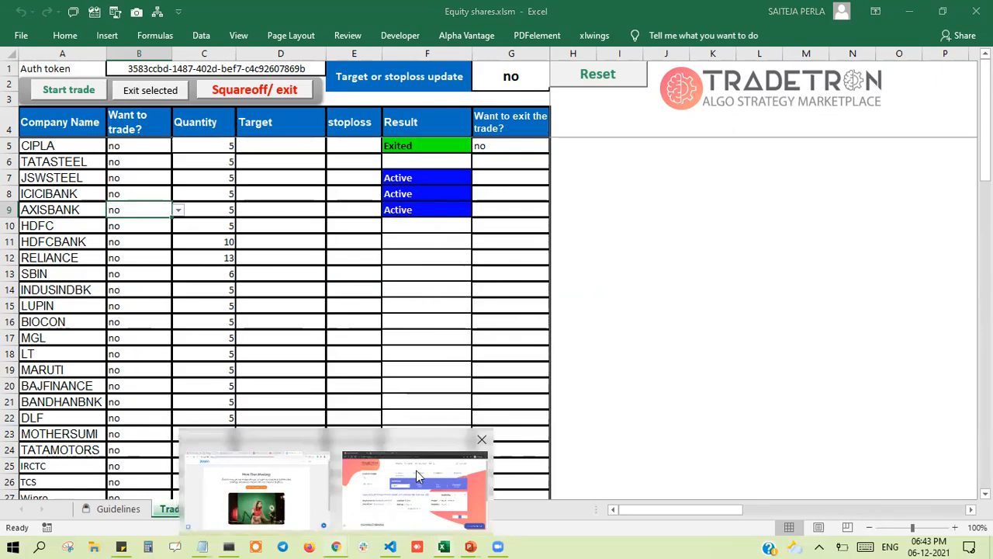
pyautogui.click(416, 470)
pyautogui.click(835, 301)
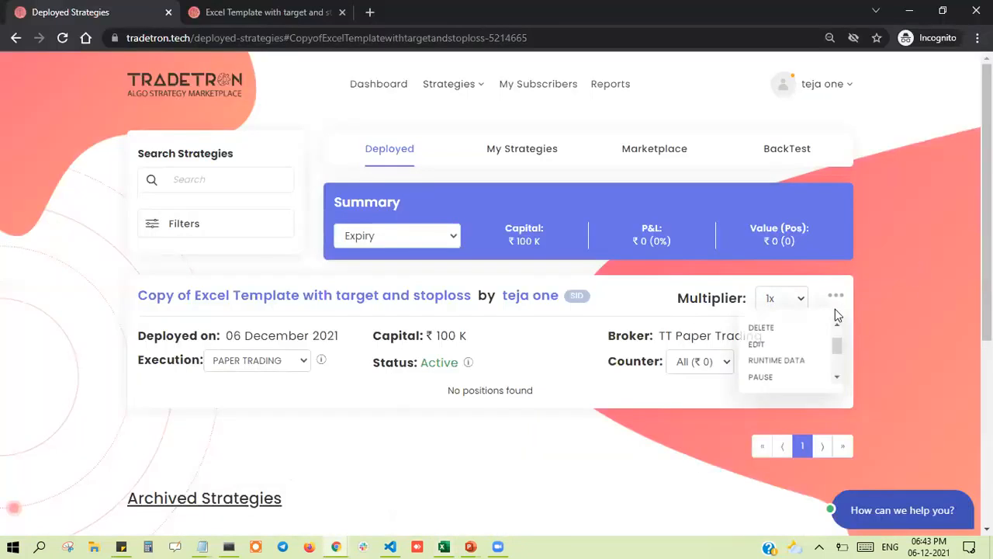
pyautogui.click(785, 360)
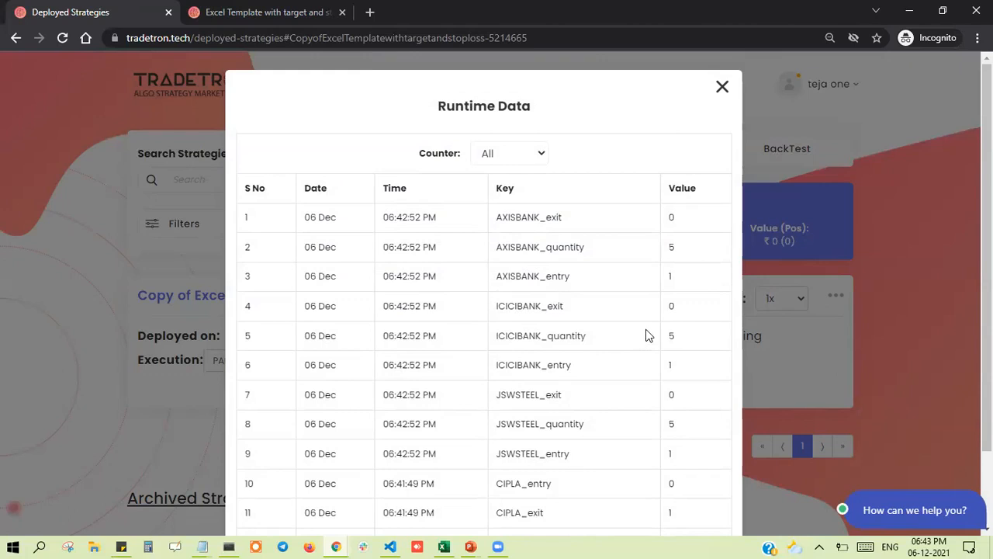
pyautogui.scroll(-1, 600, 294)
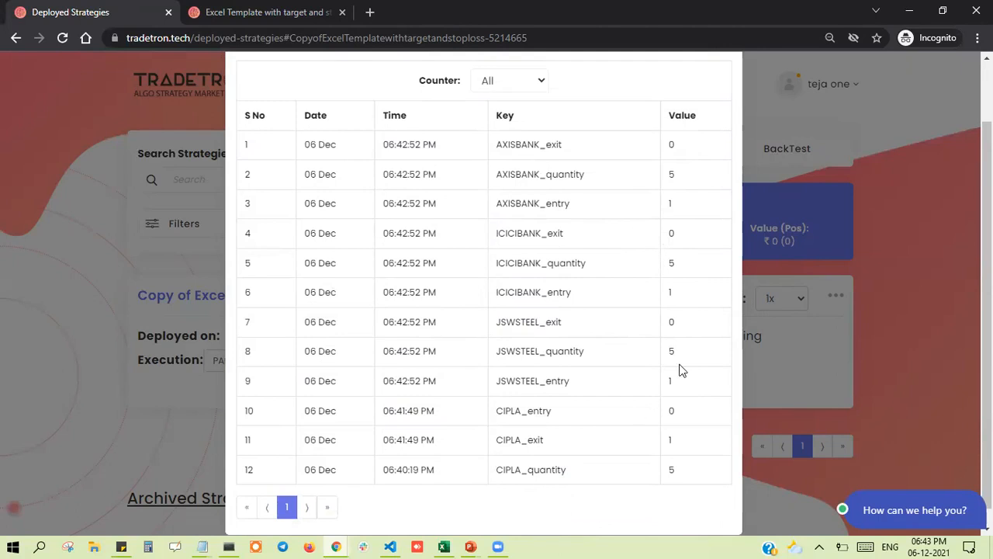
pyautogui.scroll(2, 681, 370)
pyautogui.click(720, 87)
# - Back in Excel, set Want to exit the trade? to yes for JSWSTEEL and exit the selected trade, dismissing the message
pyautogui.moveTo(452, 543)
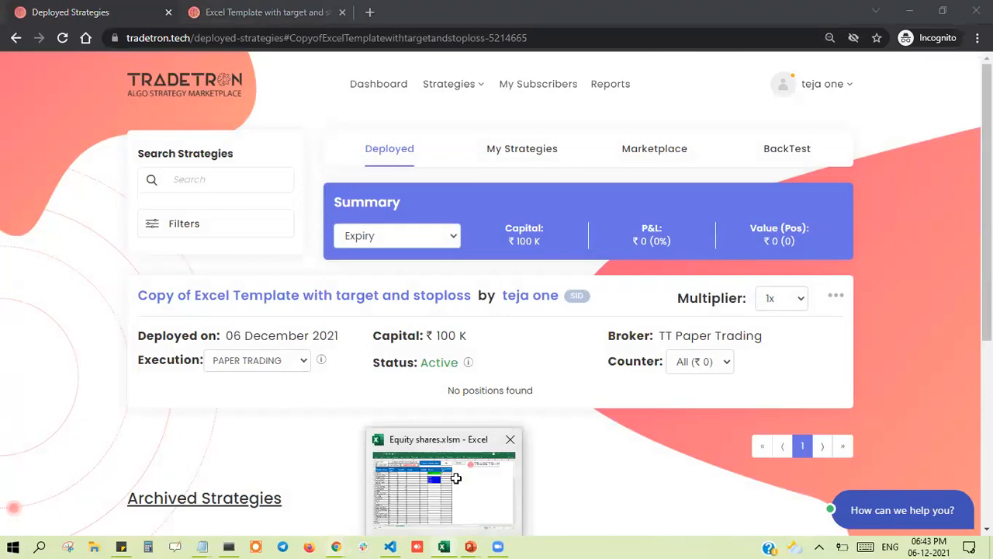
pyautogui.click(458, 481)
pyautogui.click(514, 180)
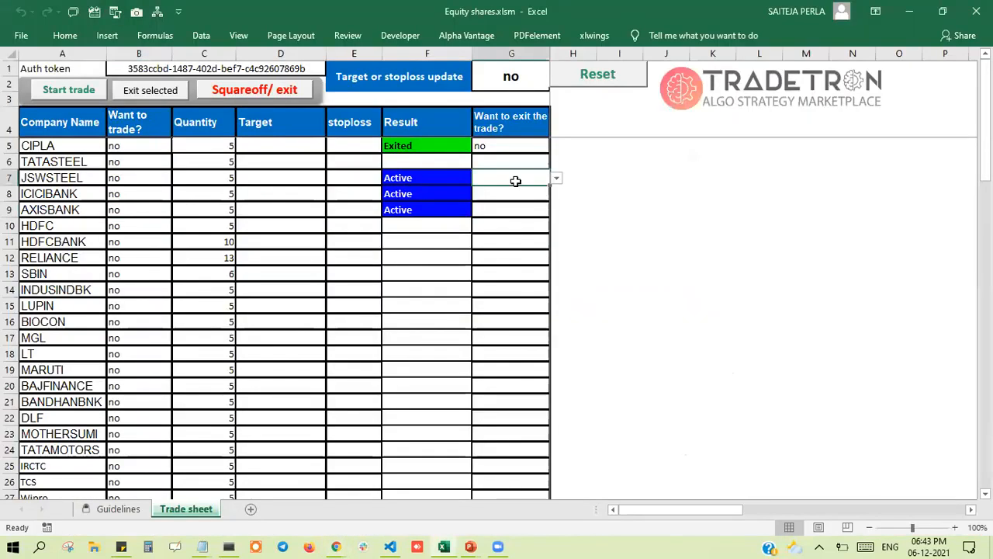
pyautogui.click(557, 178)
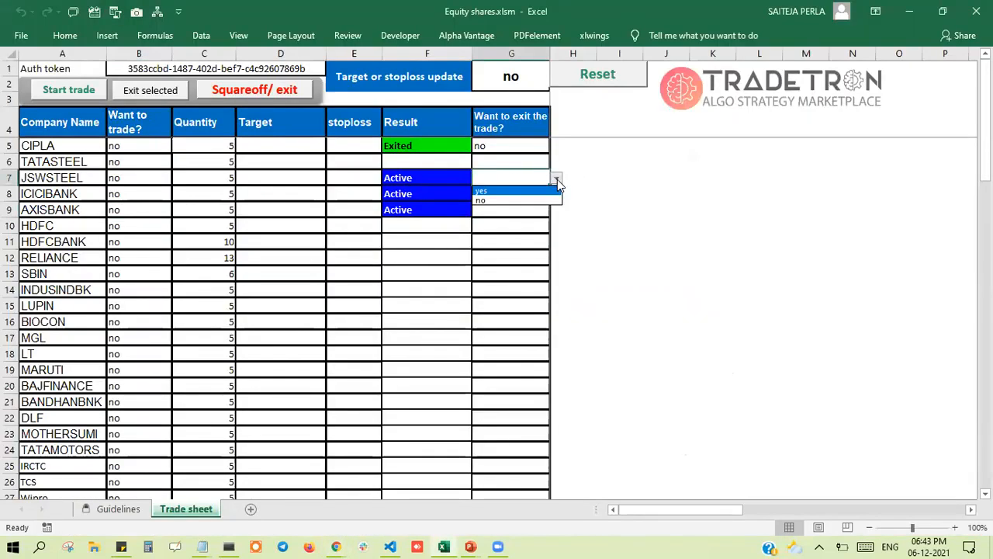
pyautogui.click(554, 191)
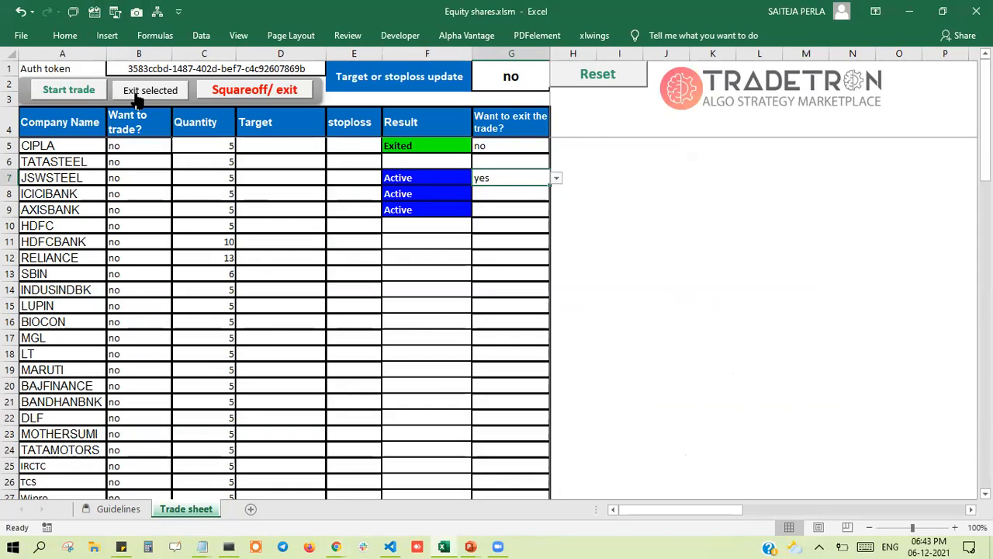
pyautogui.click(136, 93)
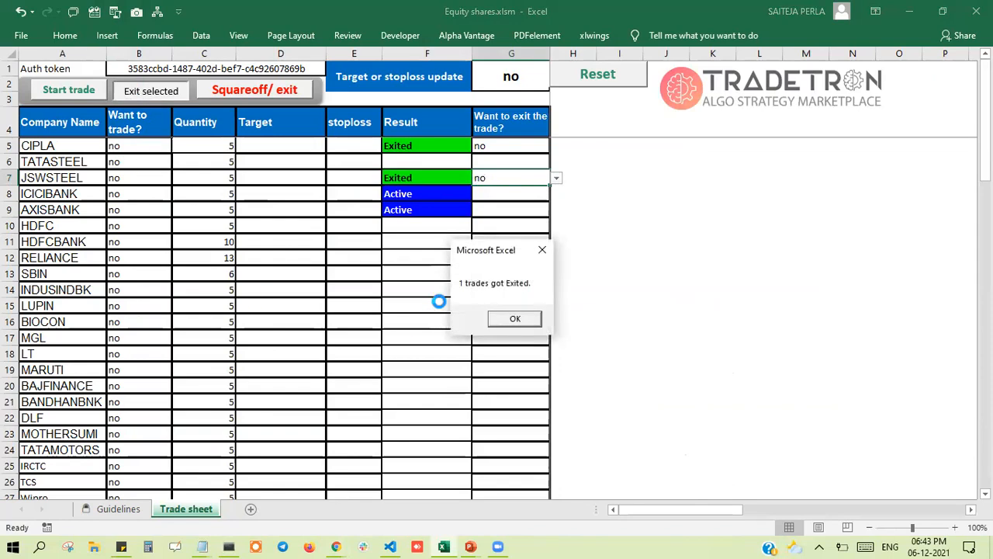
pyautogui.click(515, 318)
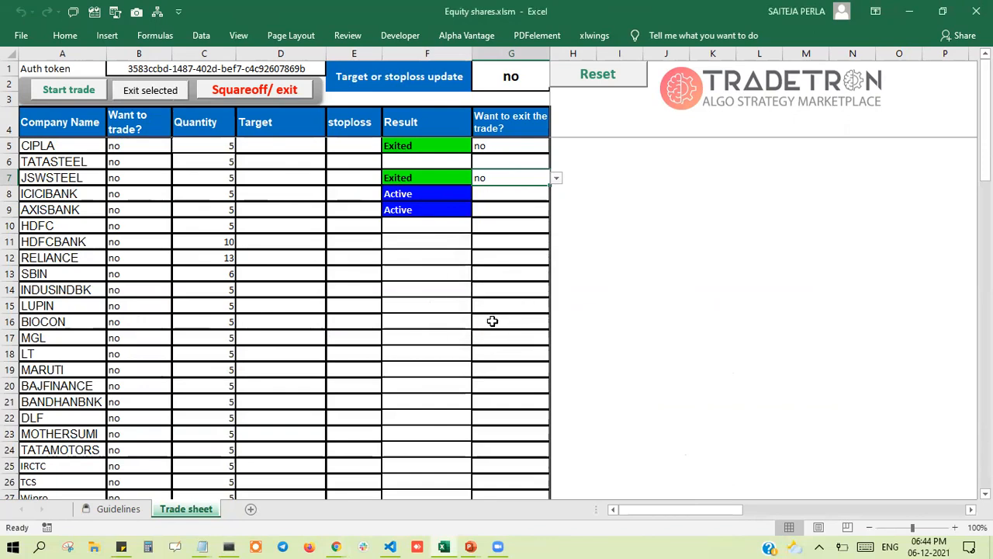
# - Return to Tradetron in Chrome and check the JSWSTEEL entry and exit keys in the strategy's runtime data
pyautogui.moveTo(339, 543)
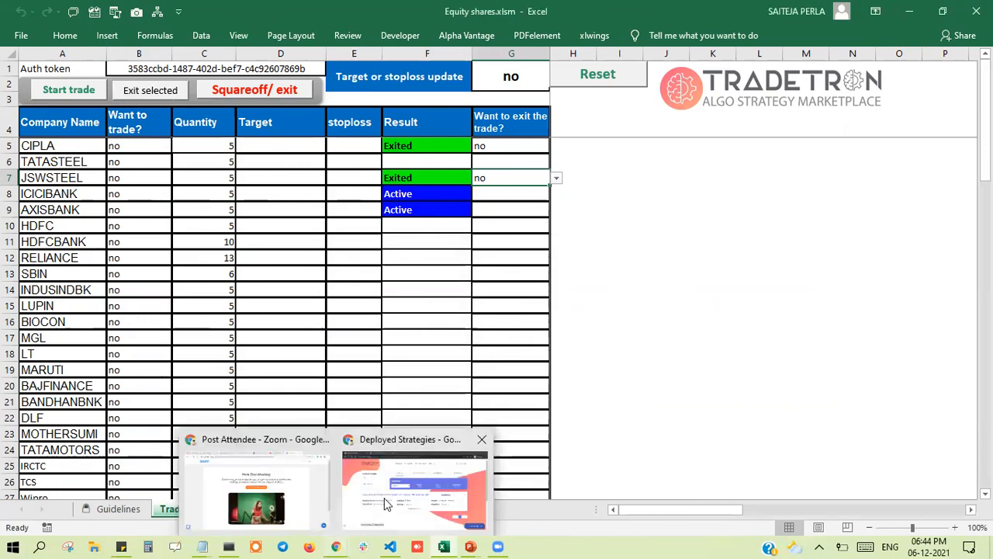
pyautogui.click(386, 503)
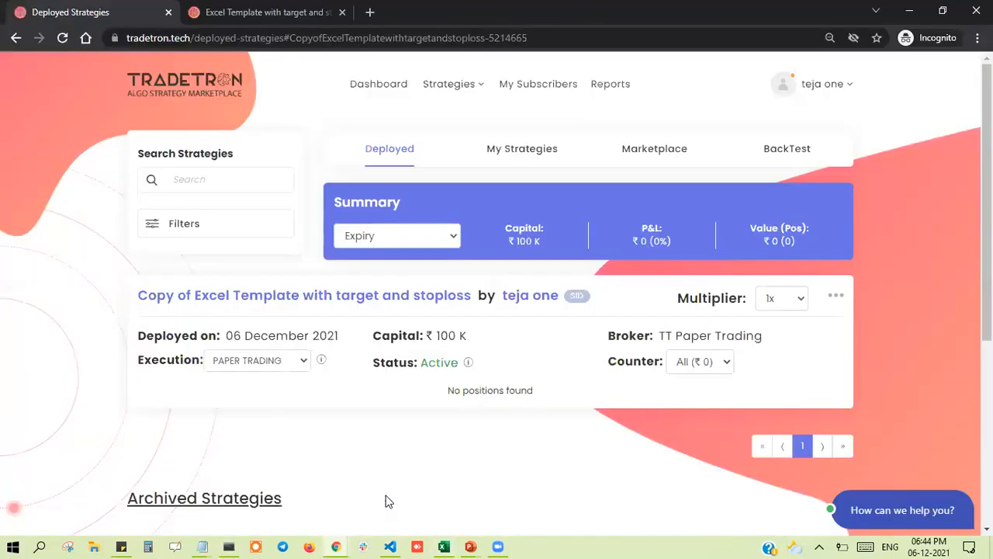
pyautogui.click(836, 296)
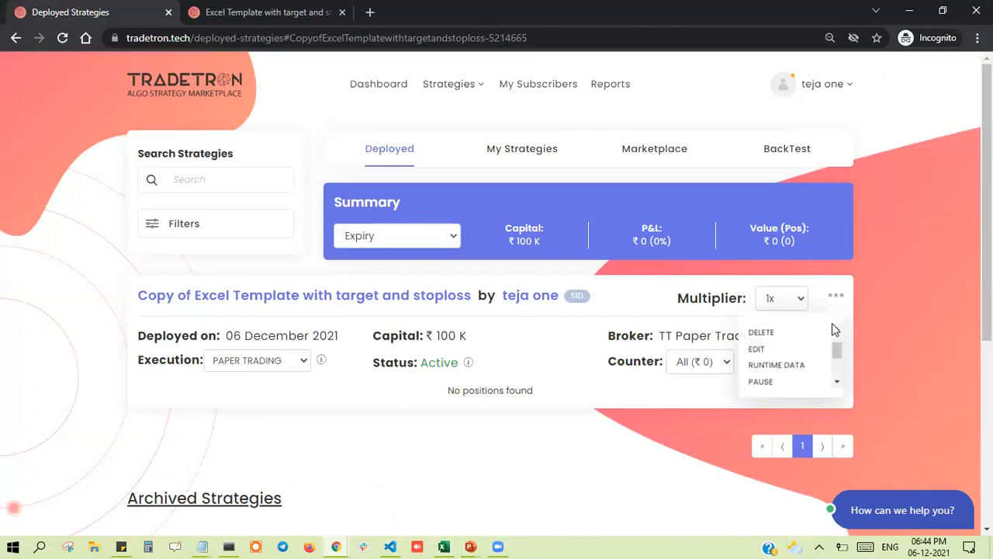
pyautogui.click(791, 366)
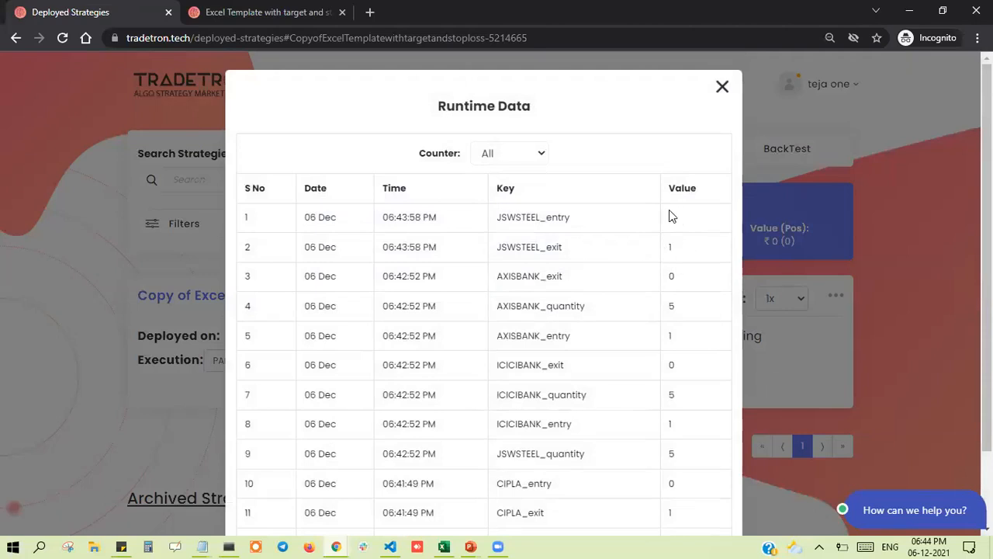
pyautogui.click(723, 90)
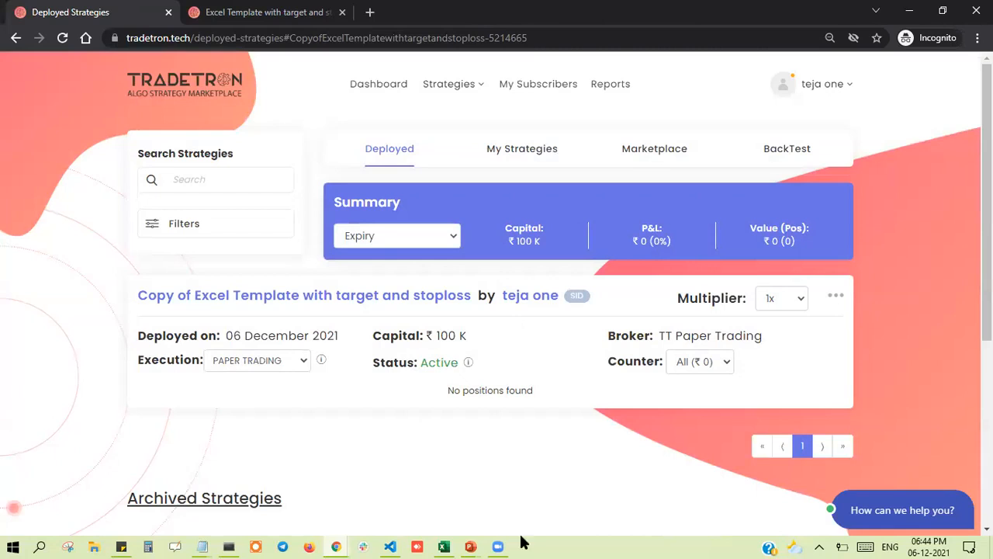
# - Back in Excel, enter a target of 5 and a stoploss of 2 for ICICIBANK
pyautogui.moveTo(453, 537)
pyautogui.click(464, 498)
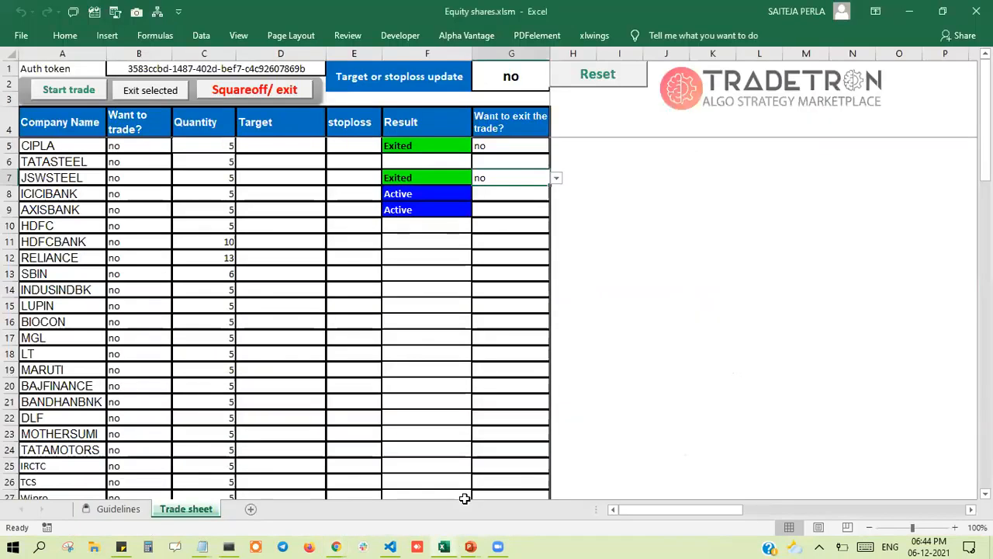
pyautogui.click(284, 203)
pyautogui.click(288, 194)
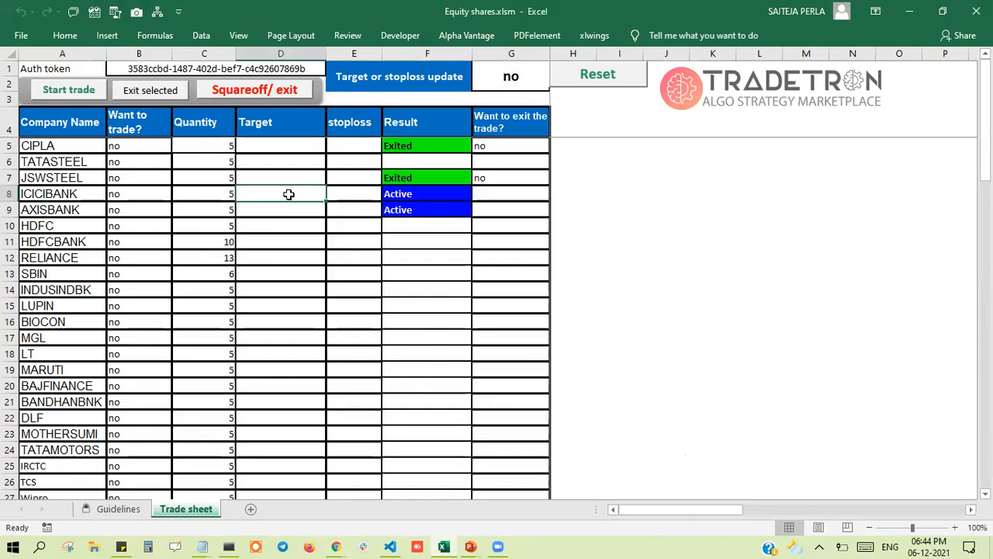
pyautogui.write('5')
pyautogui.press('Return')
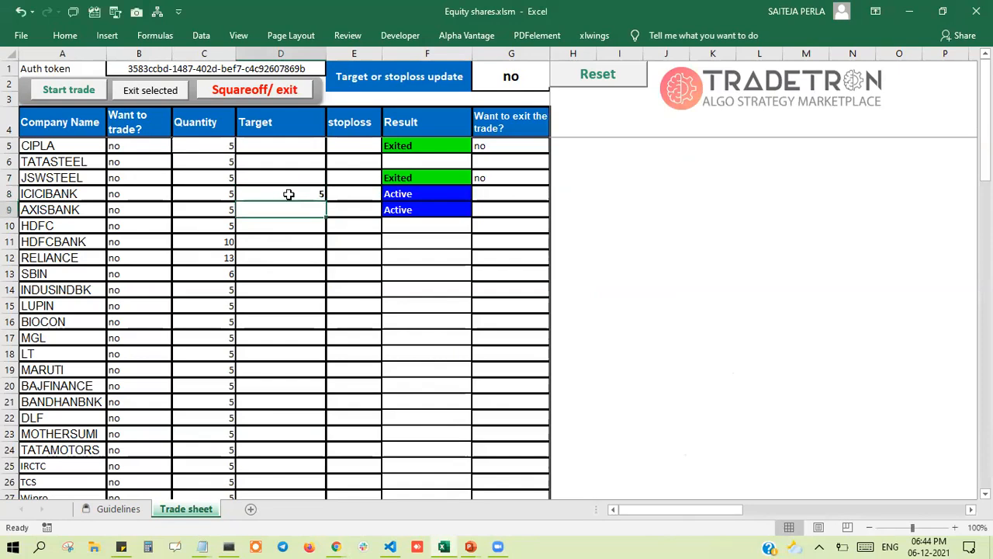
pyautogui.click(289, 194)
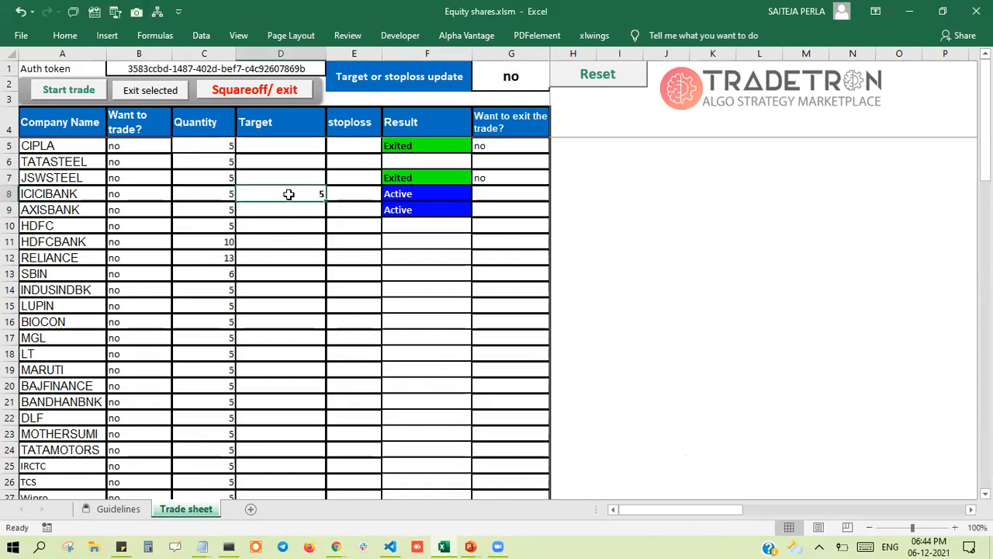
pyautogui.click(347, 194)
pyautogui.write('2')
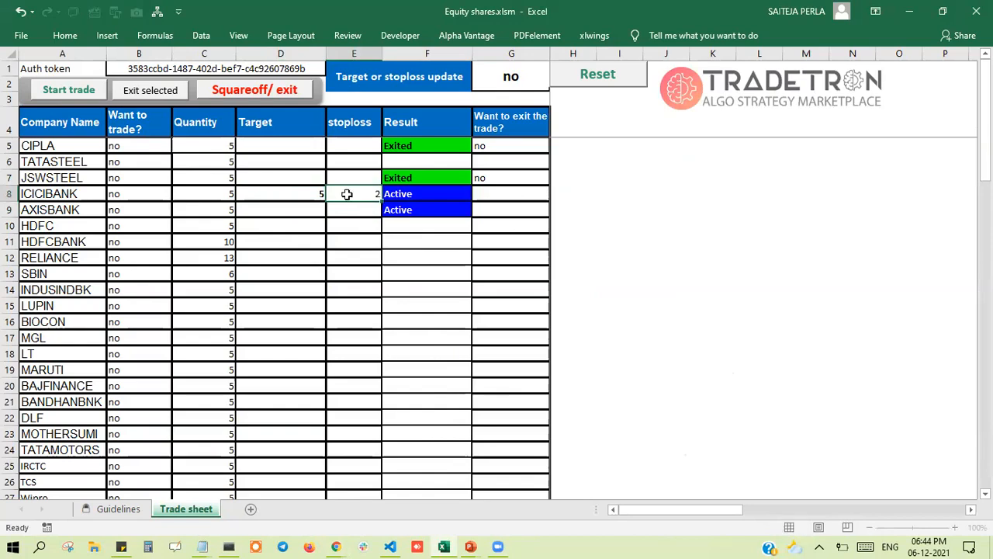
pyautogui.press('Return')
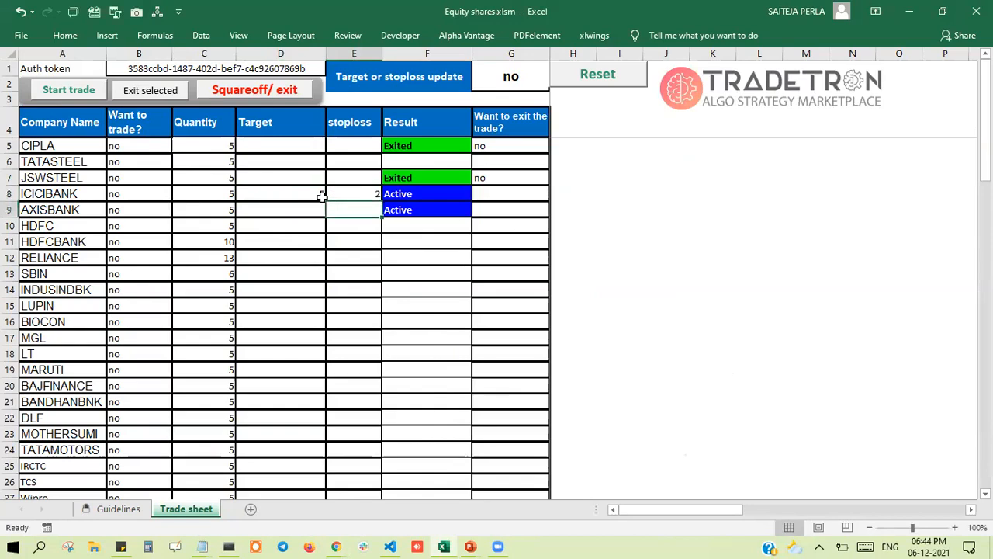
# - Set Target or stoploss update to yes and re-enter the ICICIBANK target as 5, dismissing the message
pyautogui.click(522, 70)
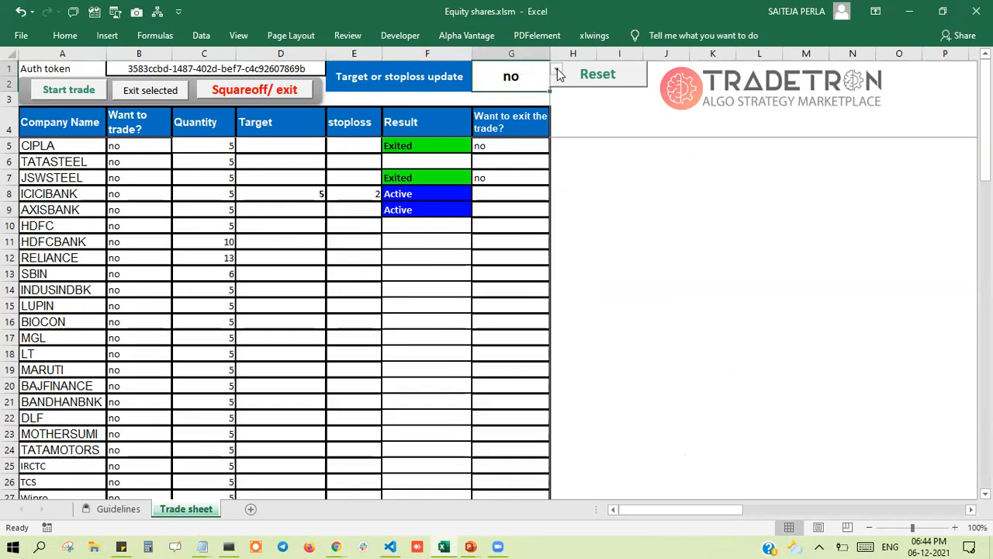
pyautogui.click(558, 72)
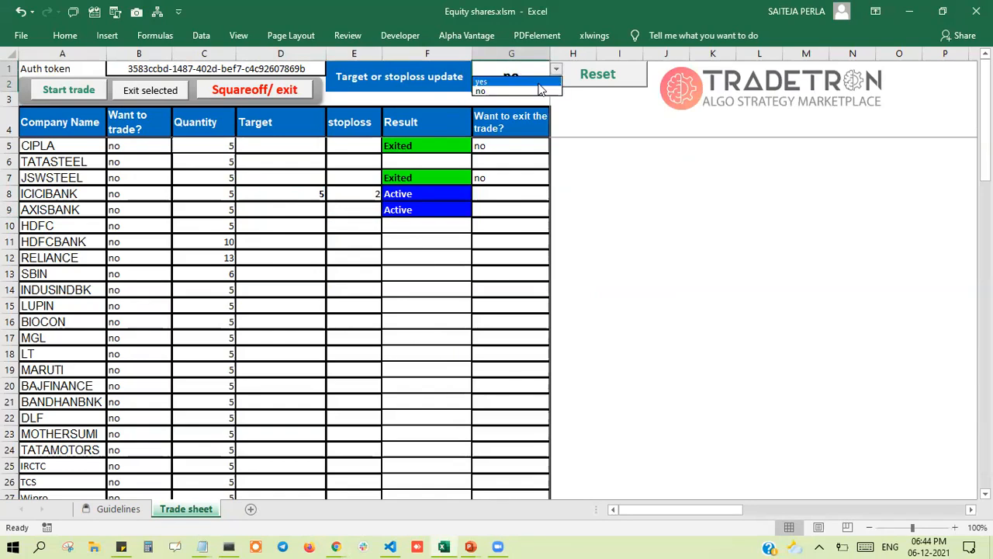
pyautogui.click(536, 78)
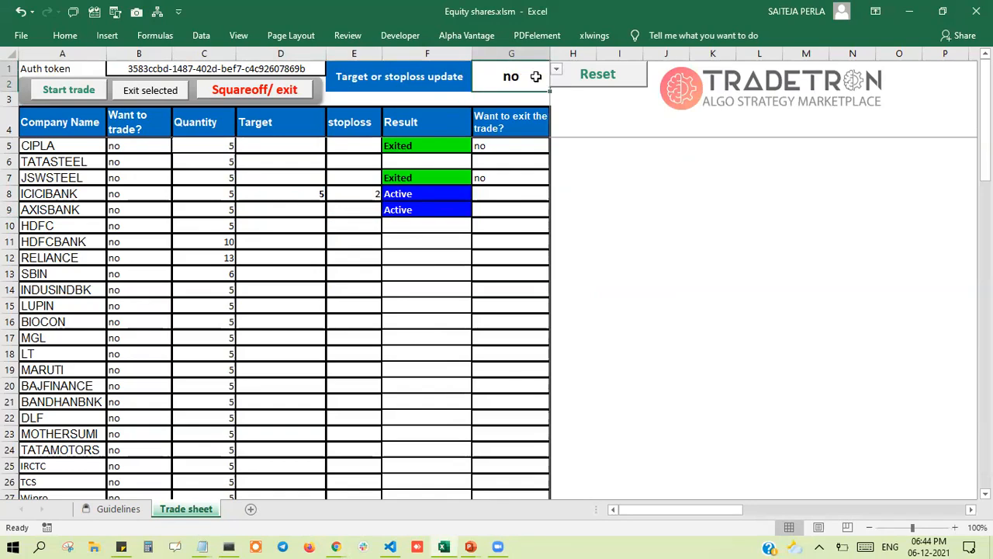
pyautogui.click(275, 192)
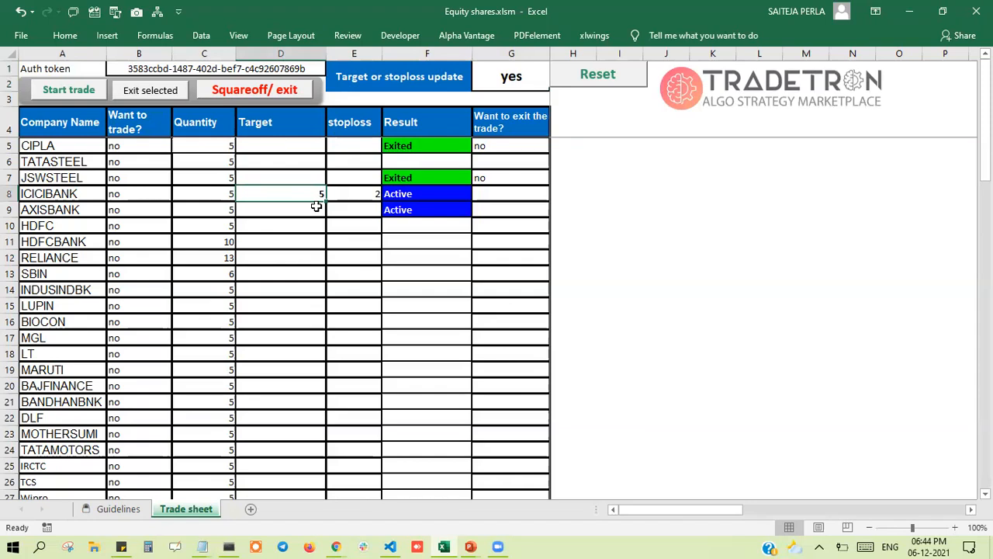
pyautogui.write('5')
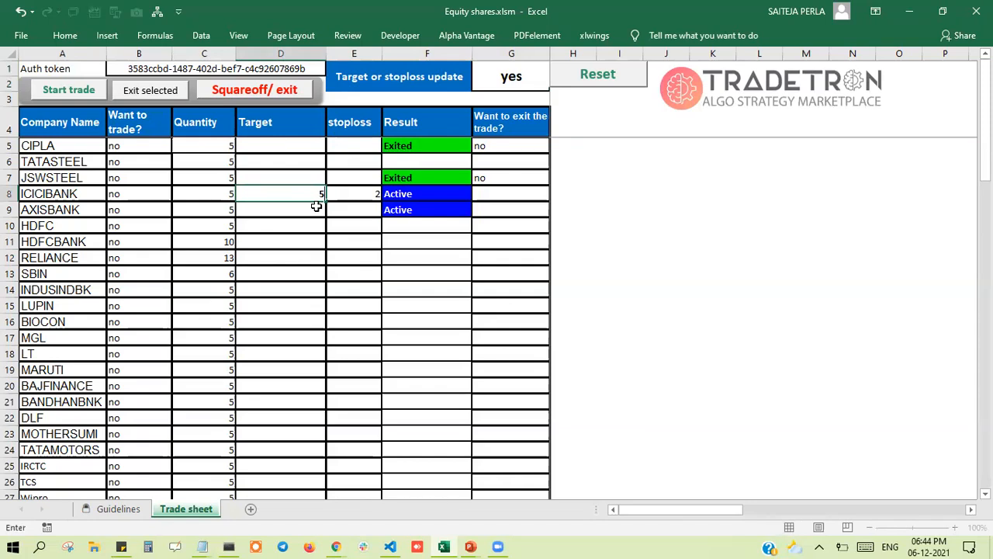
pyautogui.press('Return')
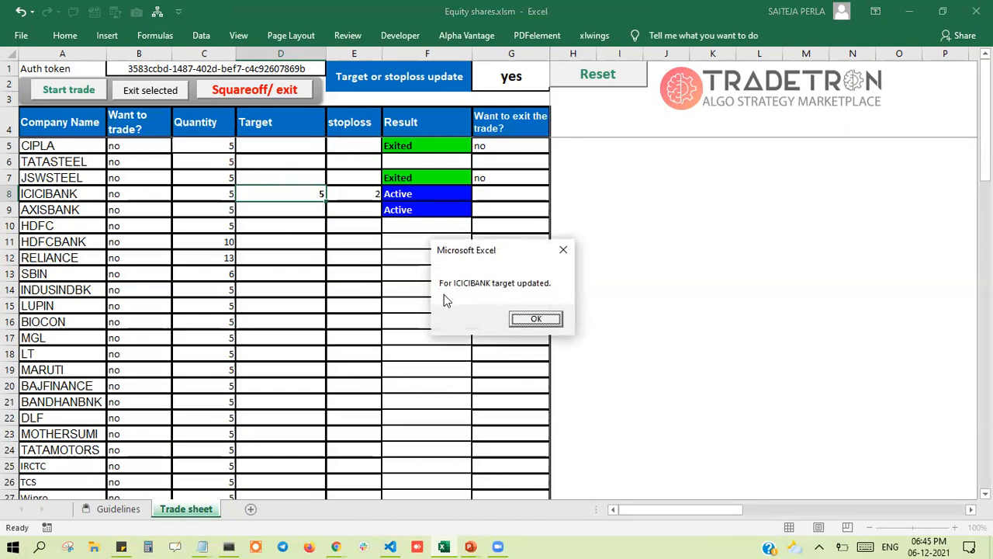
pyautogui.click(522, 321)
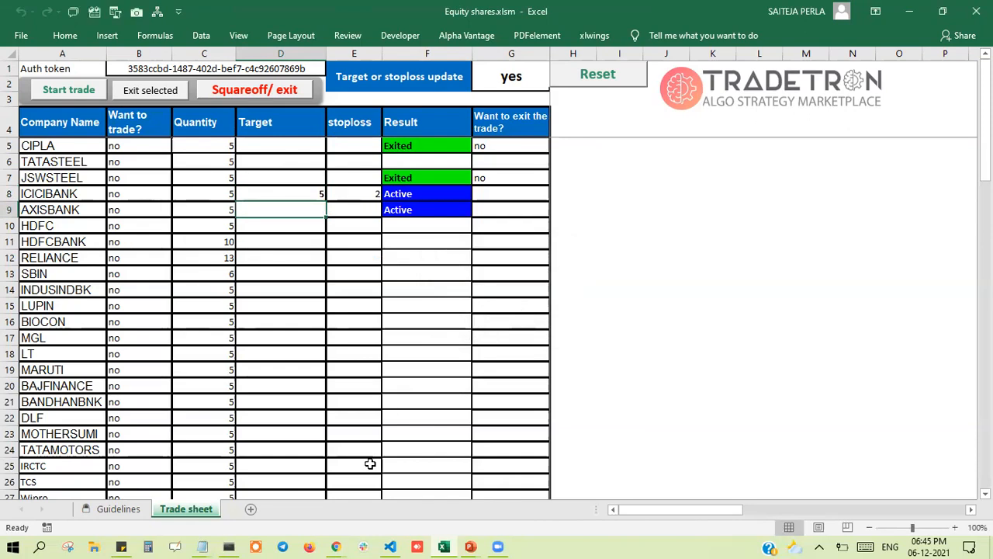
# - Switch to Tradetron in Chrome and check the ICICIBANK target key in the deployed strategy's runtime data
pyautogui.moveTo(344, 543)
pyautogui.click(417, 526)
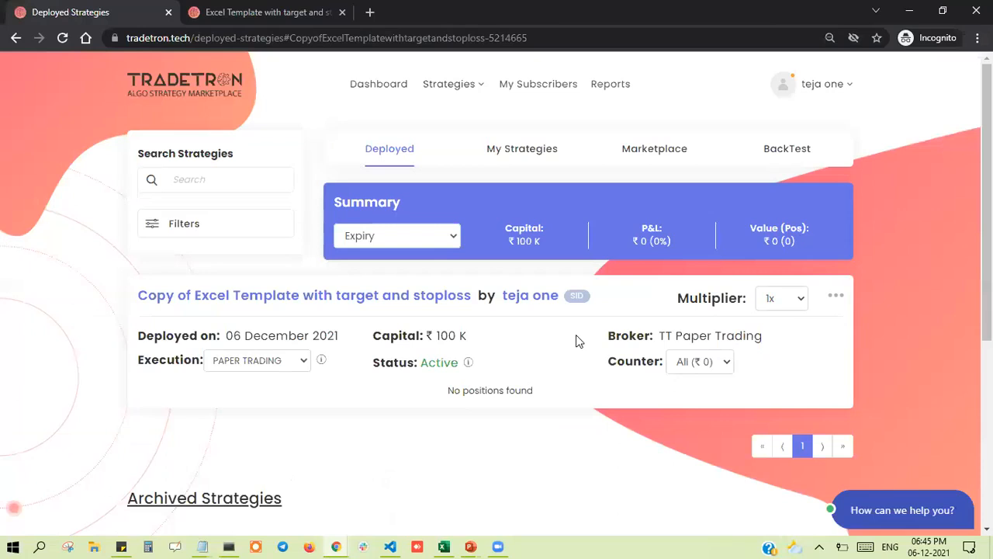
pyautogui.click(836, 300)
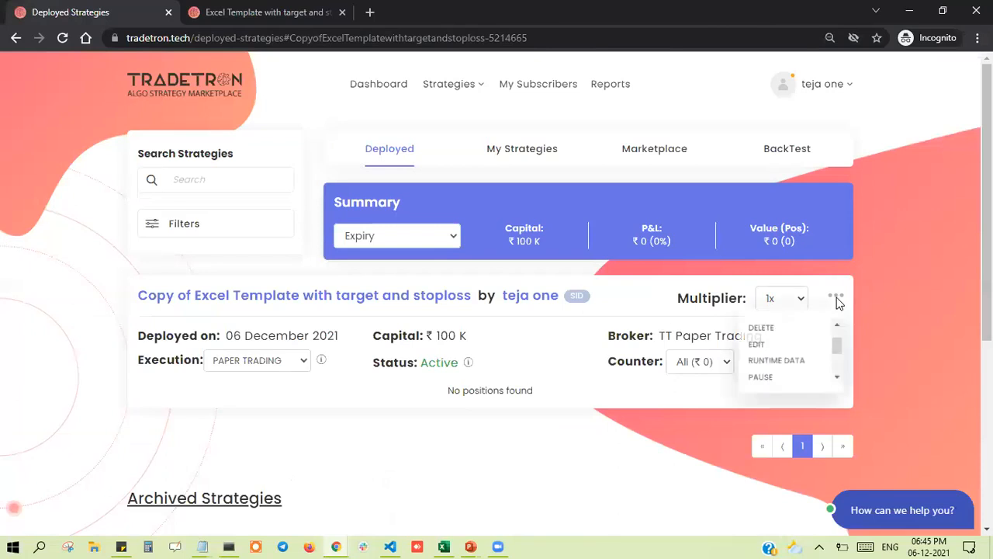
pyautogui.click(789, 366)
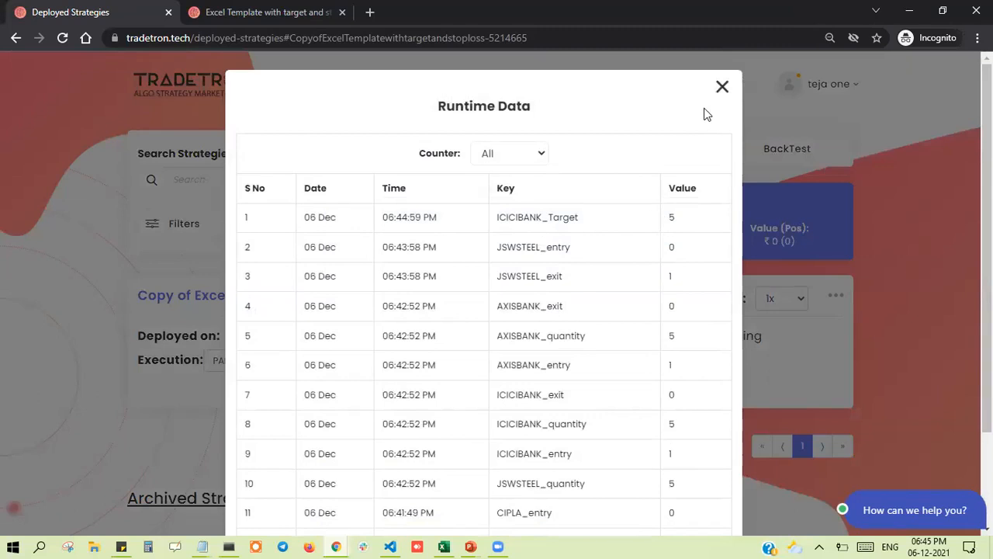
pyautogui.click(722, 87)
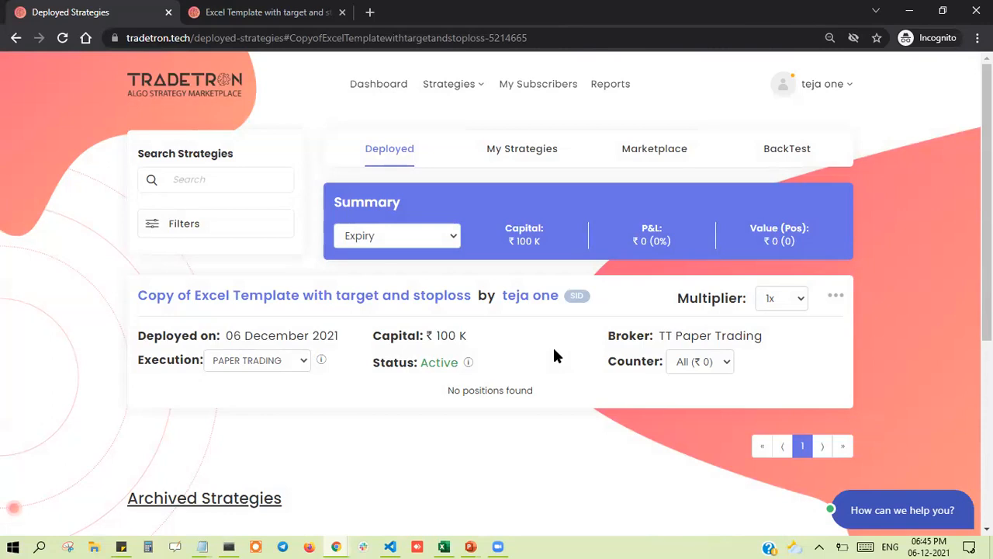
# - Back in Excel, change the ICICIBANK target to 3 and dismiss the message
pyautogui.moveTo(438, 541)
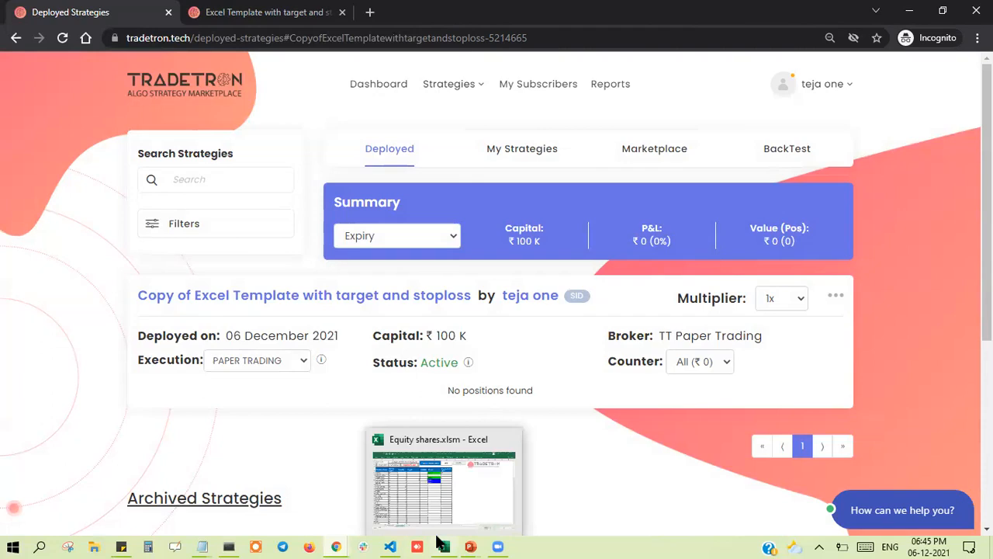
pyautogui.click(452, 505)
pyautogui.click(290, 192)
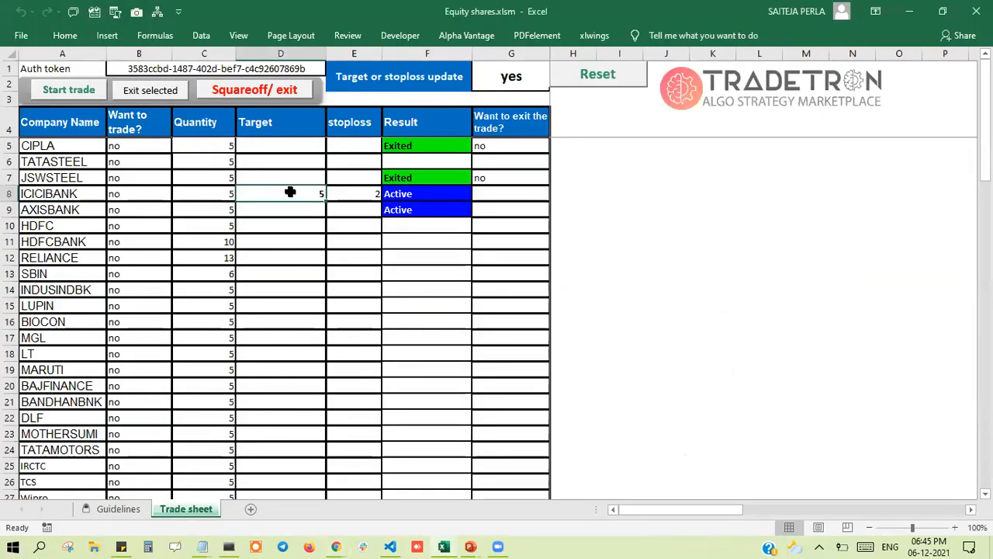
pyautogui.write('3')
pyautogui.press('Return')
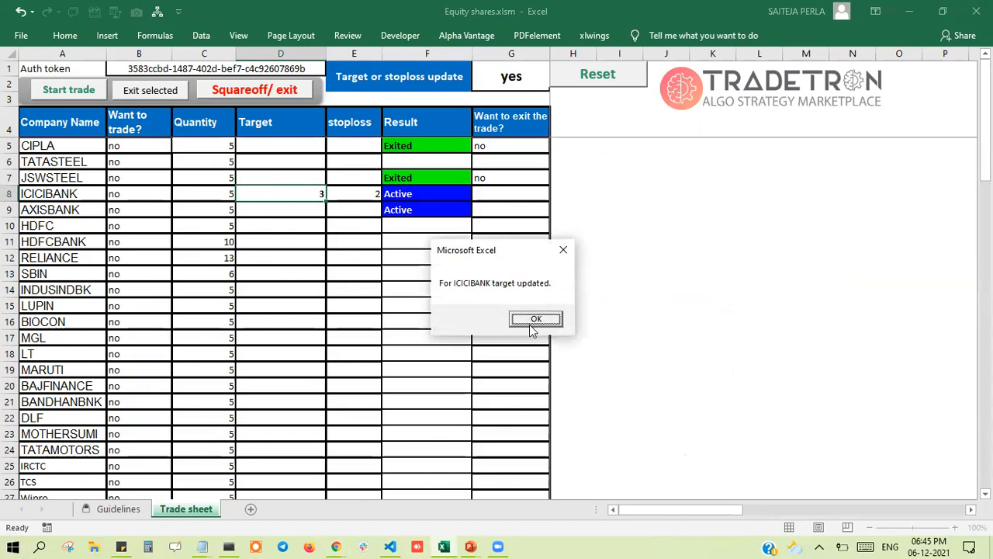
pyautogui.click(531, 321)
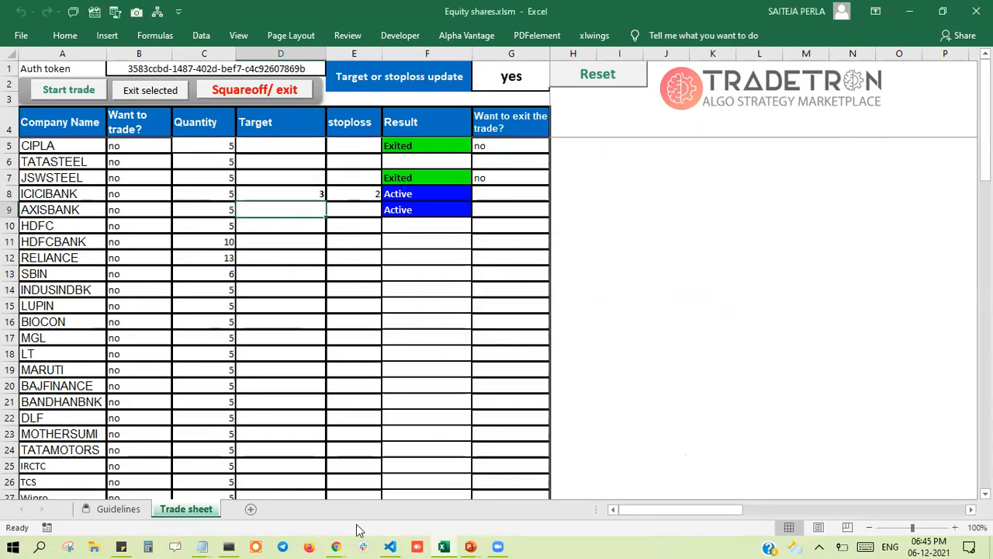
# - Return to Tradetron in Chrome and verify the updated ICICIBANK target in the strategy's runtime data
pyautogui.moveTo(342, 539)
pyautogui.click(408, 506)
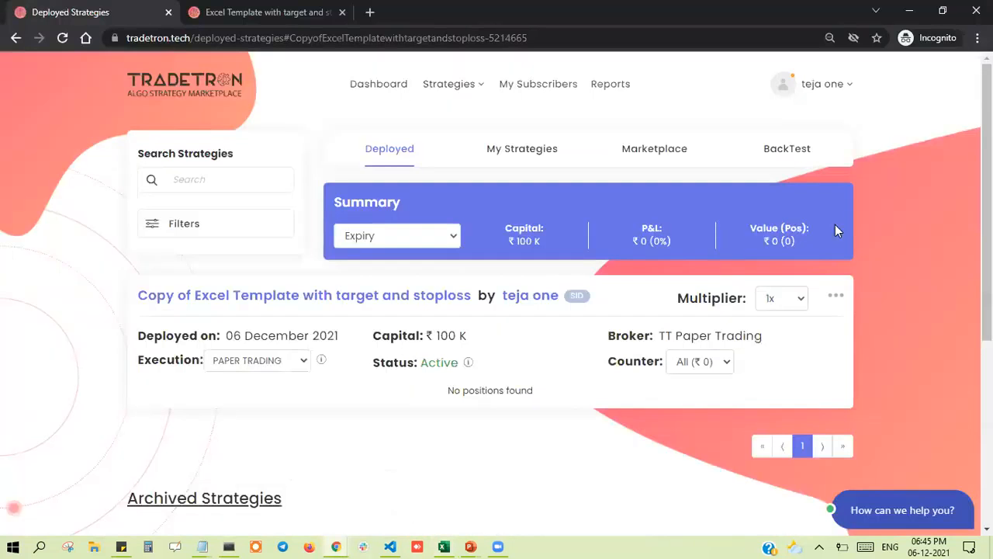
pyautogui.click(835, 299)
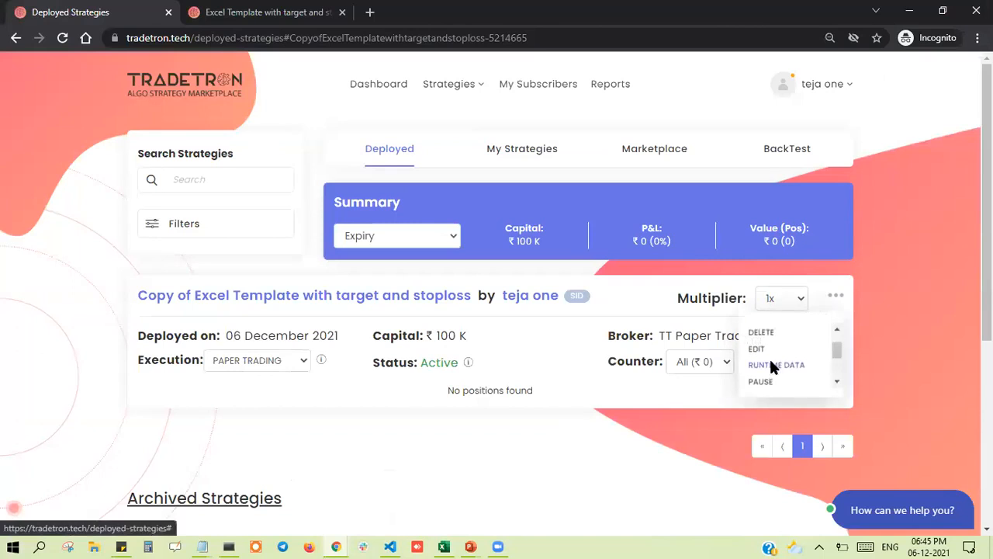
pyautogui.click(769, 357)
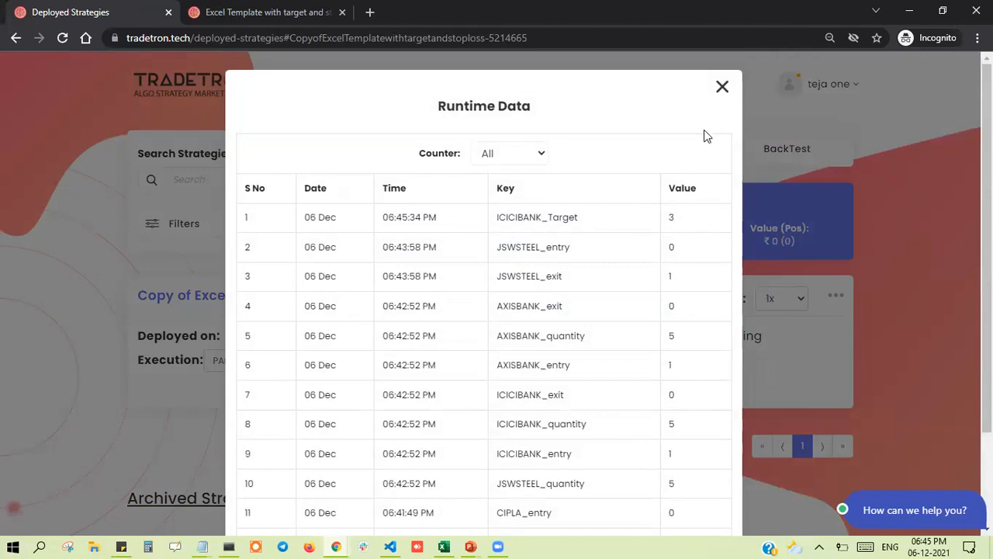
pyautogui.click(721, 87)
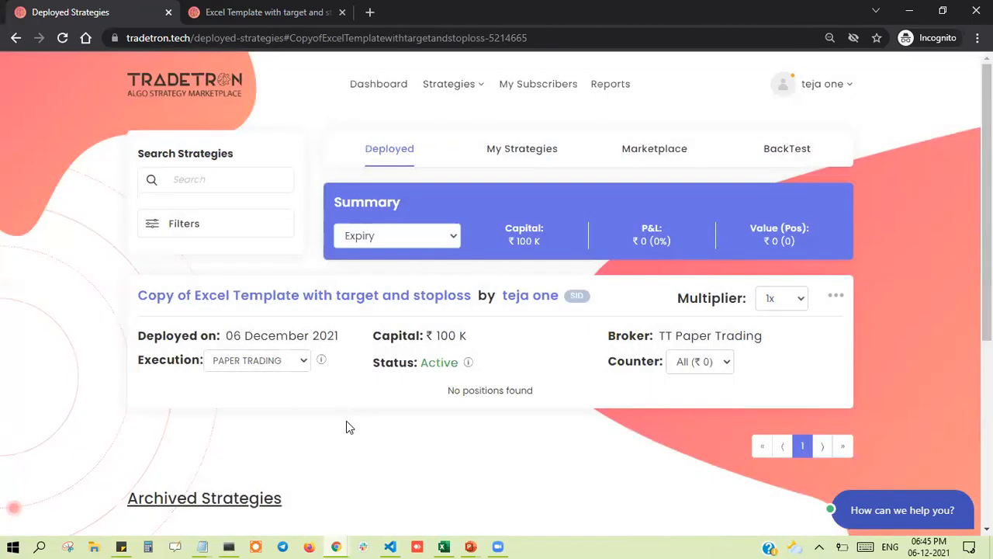
# - Back in Excel, re-enter the ICICIBANK stoploss as 2 to send it to Tradetron, dismissing the message
pyautogui.moveTo(437, 540)
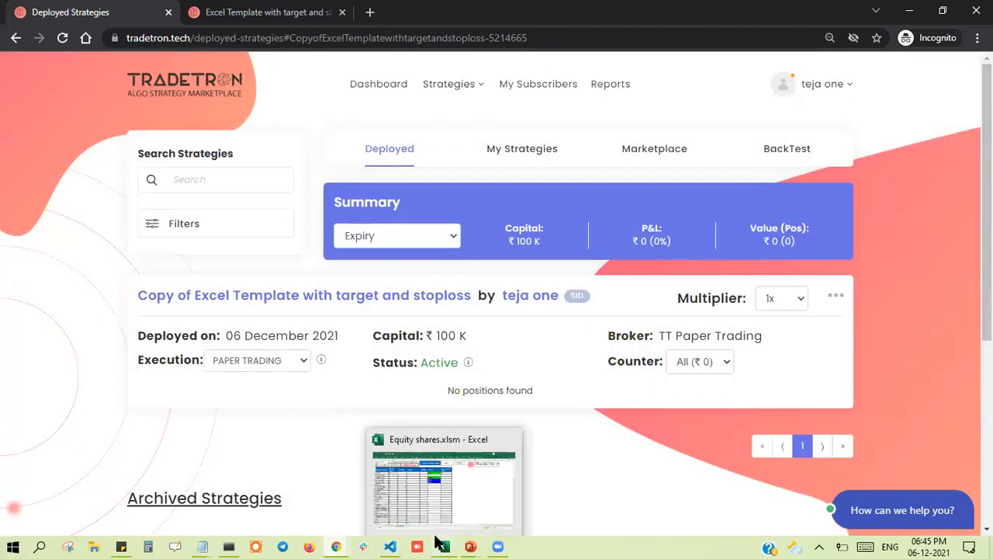
pyautogui.click(459, 487)
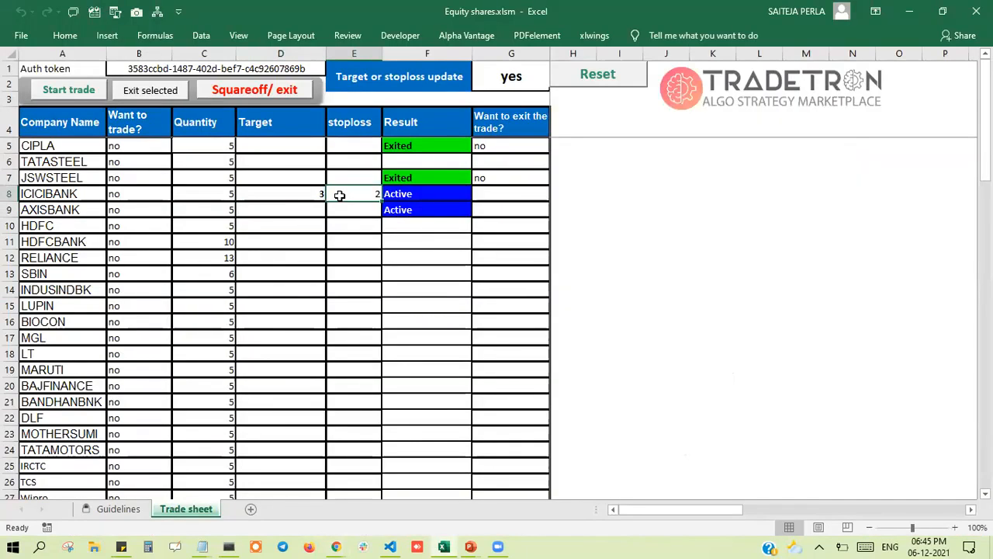
pyautogui.doubleClick(340, 195)
pyautogui.press('Return')
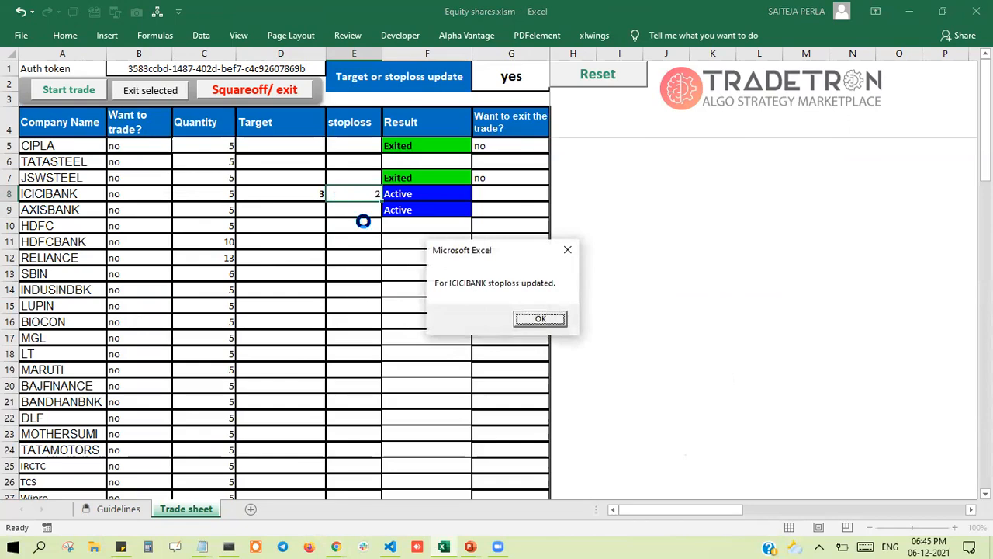
pyautogui.click(531, 322)
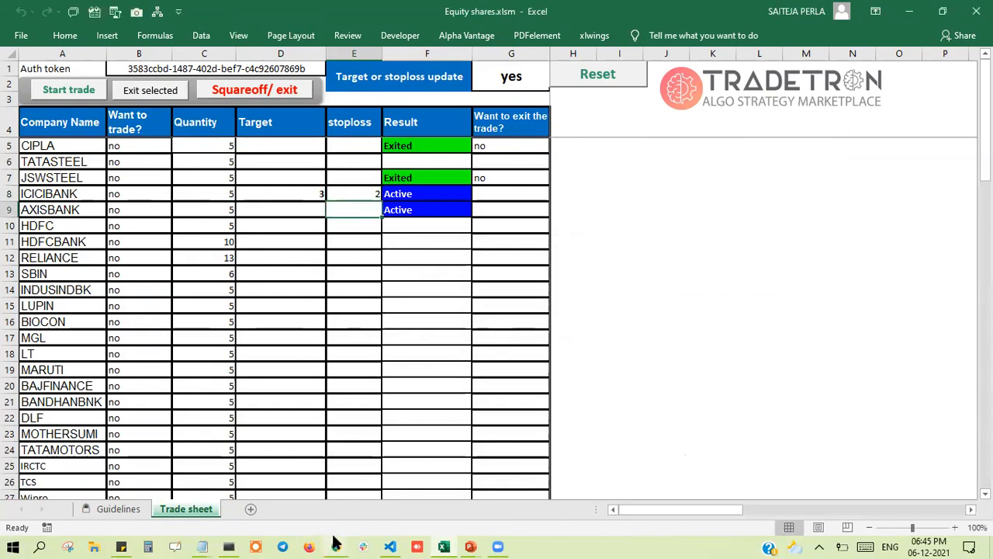
# - Return to Tradetron in Chrome and check the ICICIBANK stoploss key and its value in the runtime data
pyautogui.moveTo(335, 541)
pyautogui.click(422, 489)
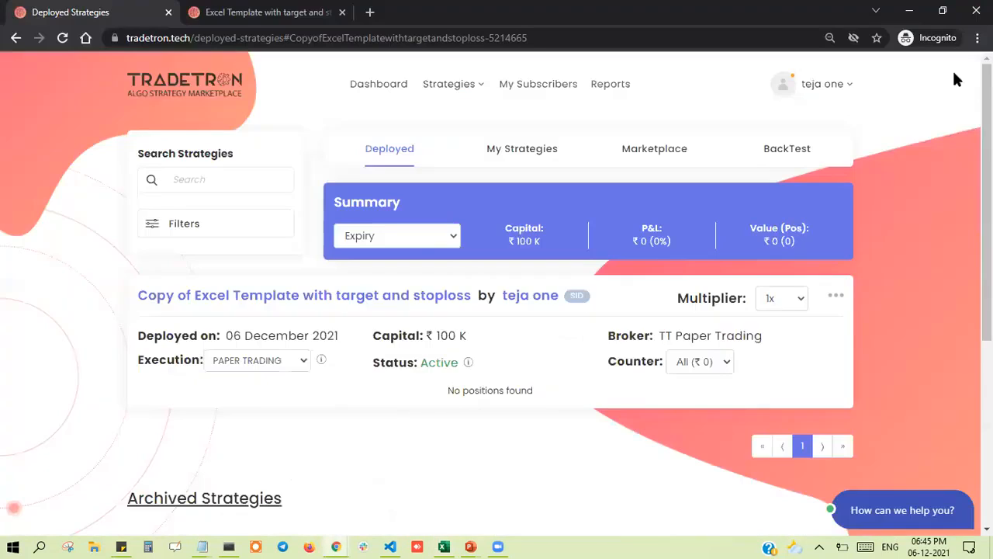
pyautogui.click(836, 296)
pyautogui.click(797, 361)
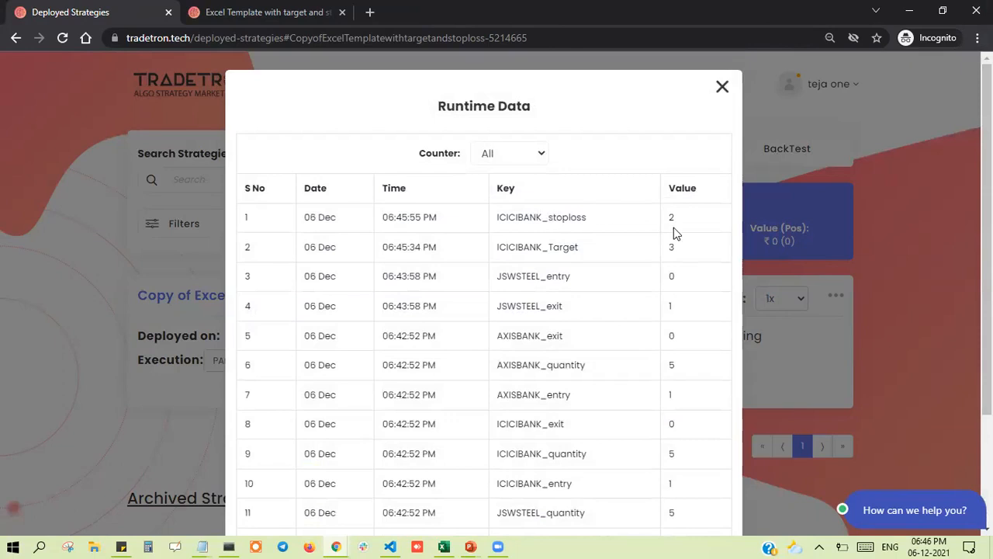
pyautogui.moveTo(686, 218); pyautogui.dragTo(672, 218)
# - Back in Excel, change the ICICIBANK stoploss to 1 and dismiss the message
pyautogui.moveTo(442, 544)
pyautogui.click(450, 503)
pyautogui.click(351, 193)
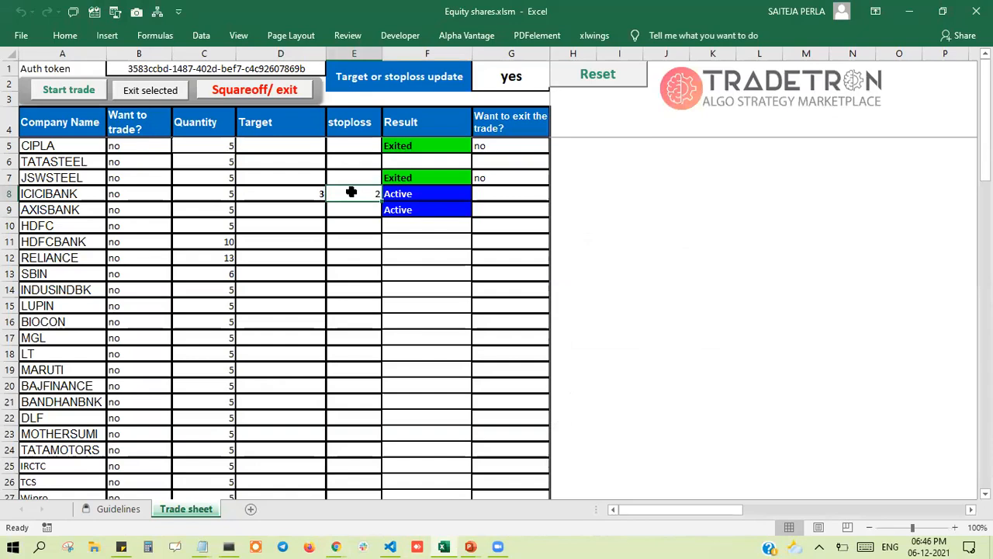
pyautogui.write('1')
pyautogui.press('Return')
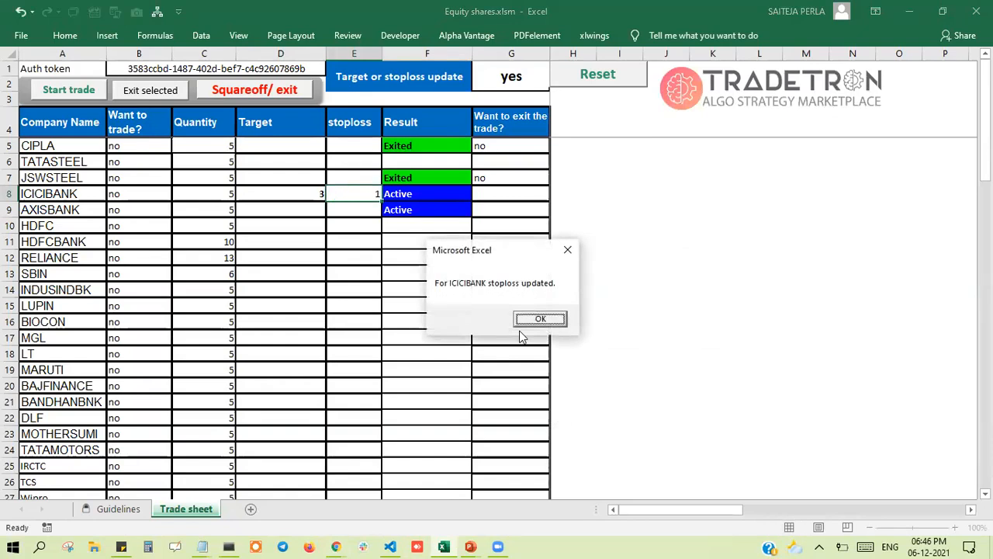
pyautogui.click(535, 321)
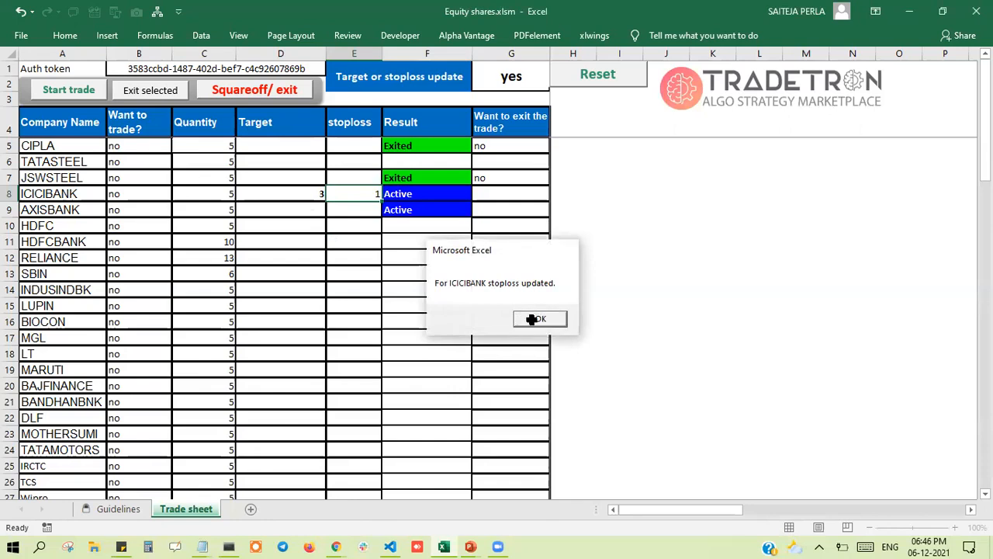
# - In Tradetron in Chrome, reopen the strategy's runtime data to verify the updated ICICIBANK stoploss, then close it
pyautogui.moveTo(342, 544)
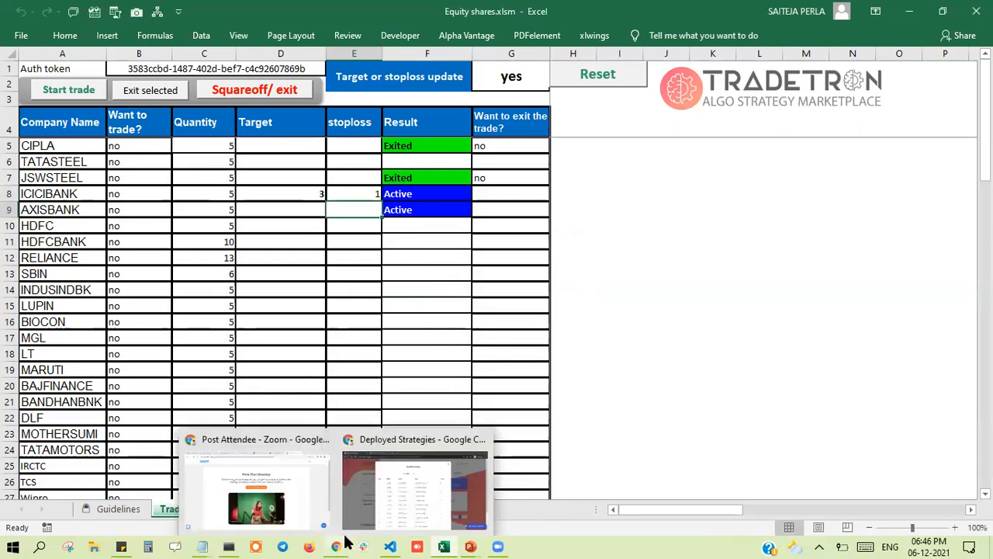
pyautogui.click(423, 477)
pyautogui.click(722, 86)
pyautogui.click(835, 295)
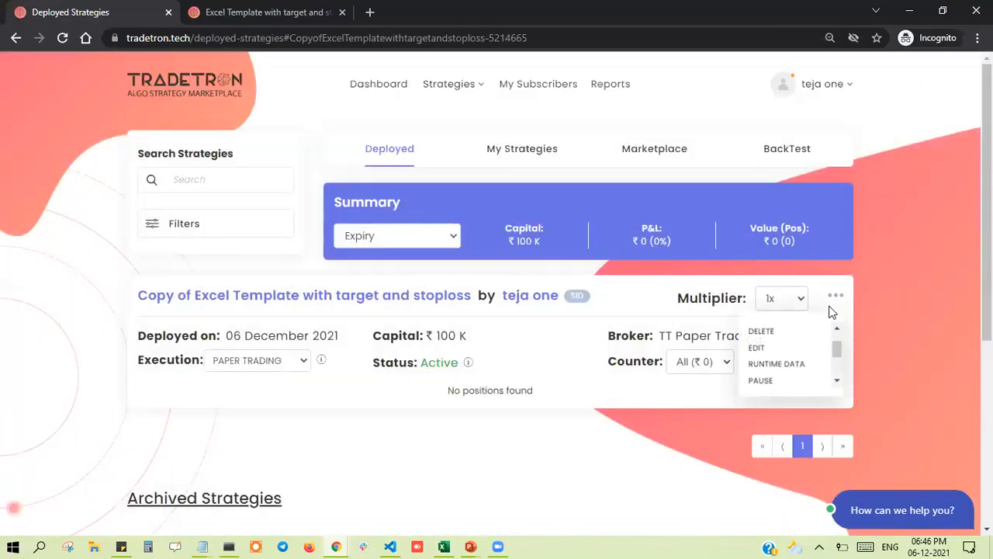
pyautogui.click(789, 363)
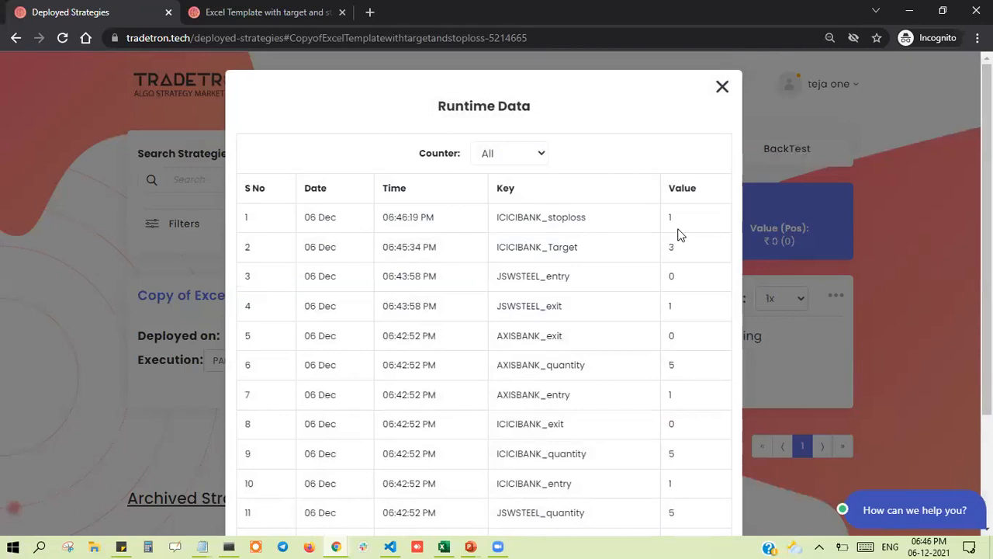
pyautogui.click(720, 89)
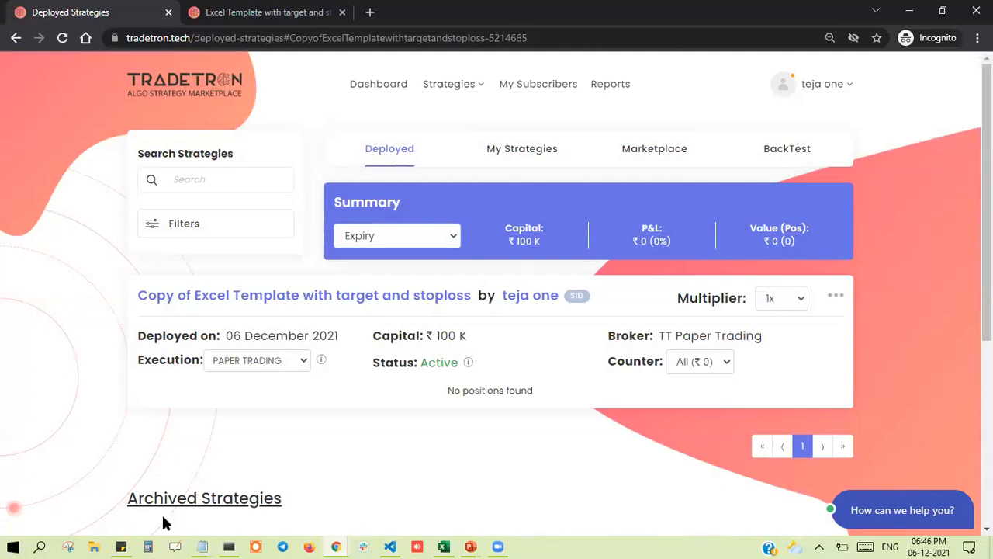
# - Back in Excel, square off all trades and reset the trade sheet
pyautogui.moveTo(443, 545)
pyautogui.click(465, 490)
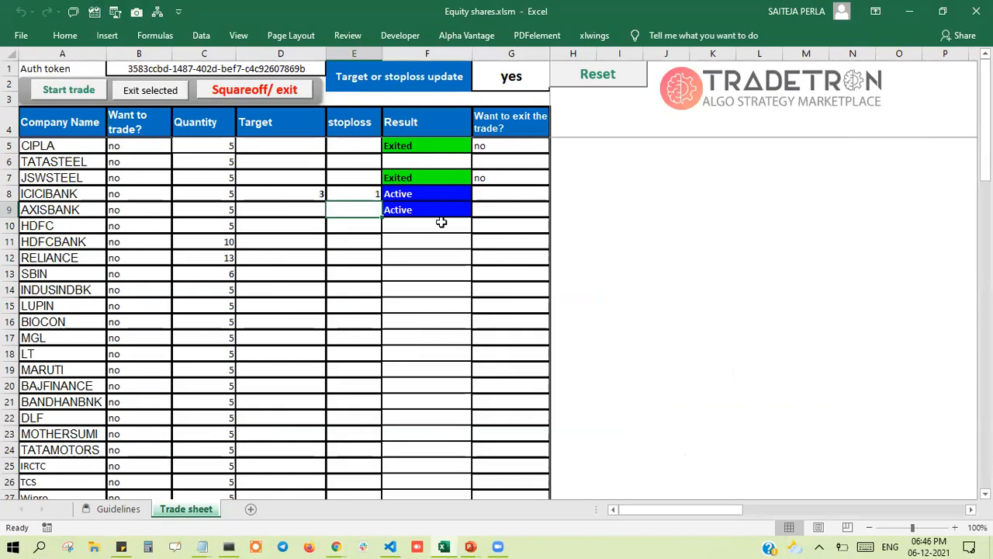
pyautogui.click(392, 195)
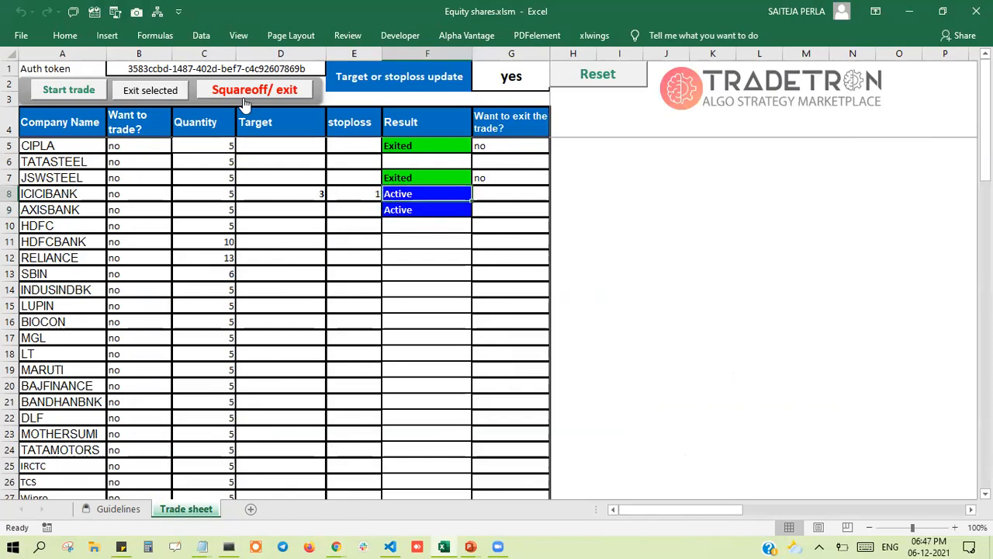
pyautogui.click(243, 92)
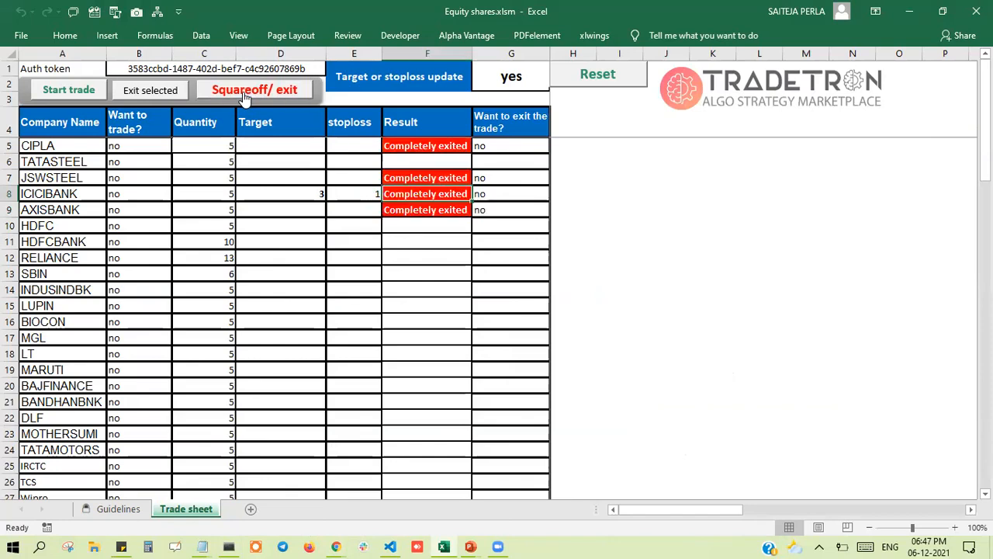
pyautogui.click(464, 207)
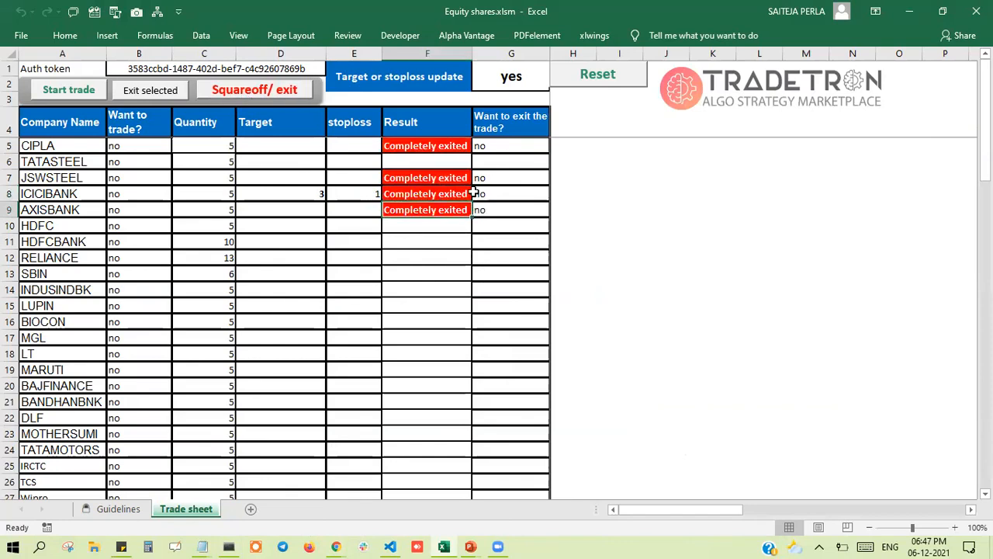
pyautogui.click(604, 82)
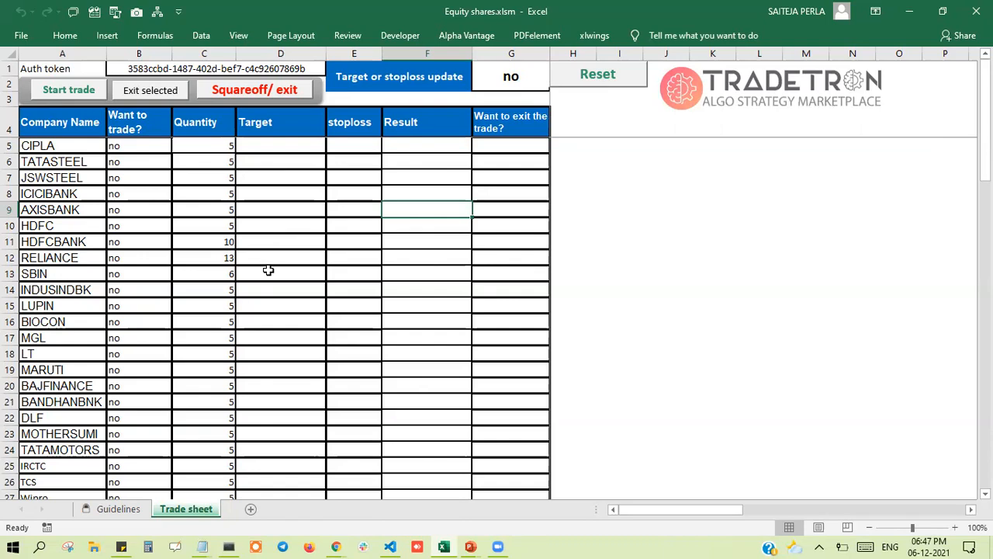
# - Check the Complete key and its value in the strategy's runtime data in Tradetron in Chrome, and return to Excel
pyautogui.moveTo(336, 543)
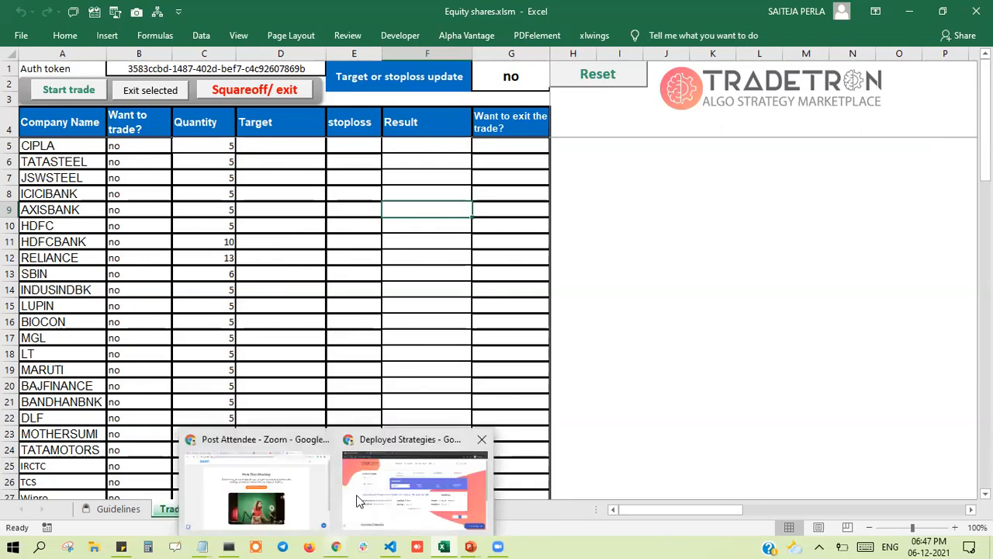
pyautogui.click(359, 500)
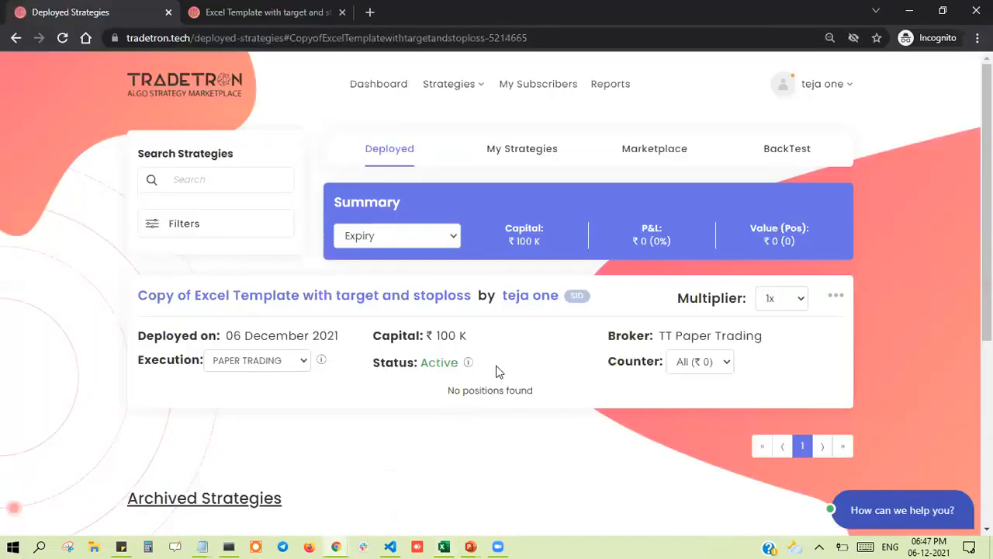
pyautogui.click(831, 299)
pyautogui.click(790, 365)
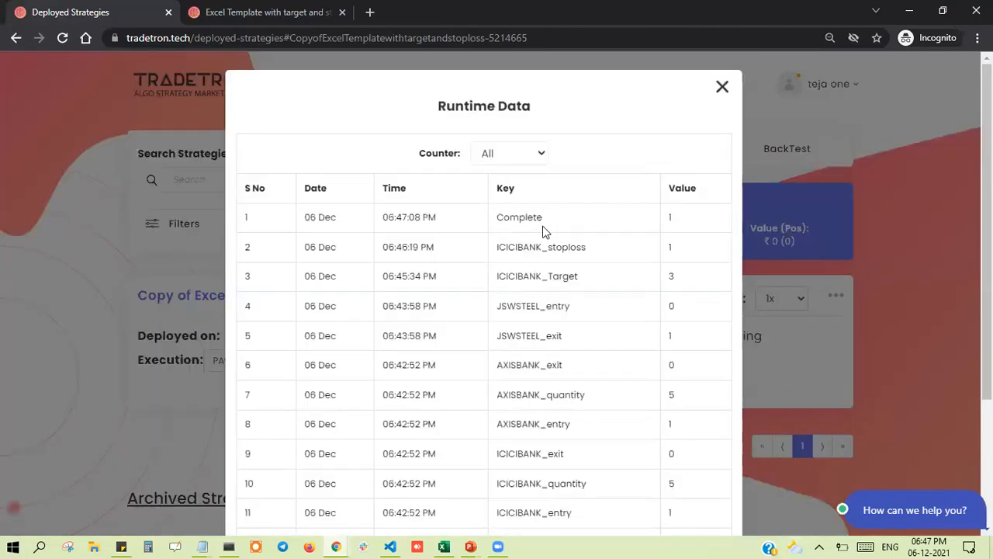
pyautogui.moveTo(543, 230); pyautogui.dragTo(493, 232)
pyautogui.moveTo(683, 223); pyautogui.dragTo(663, 220)
pyautogui.click(716, 90)
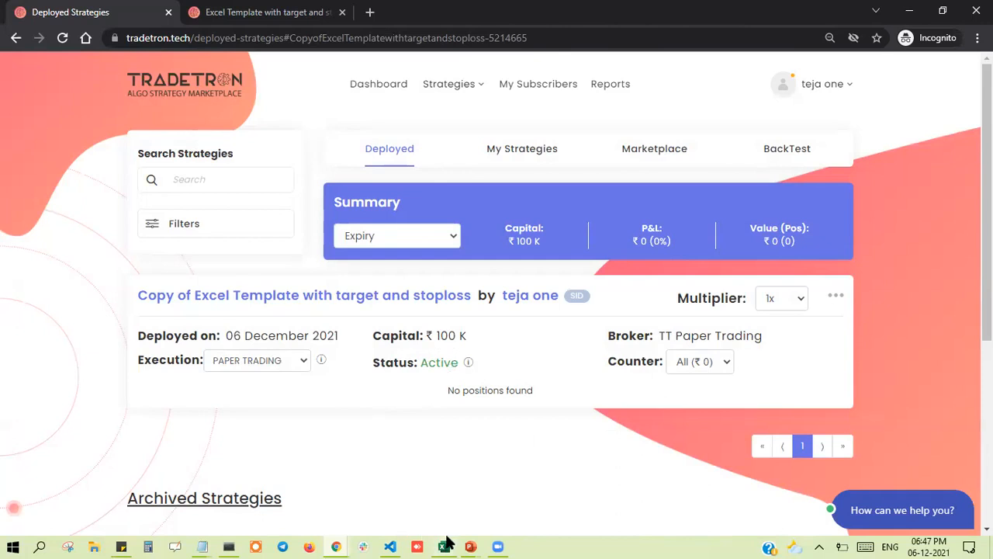
pyautogui.click(443, 485)
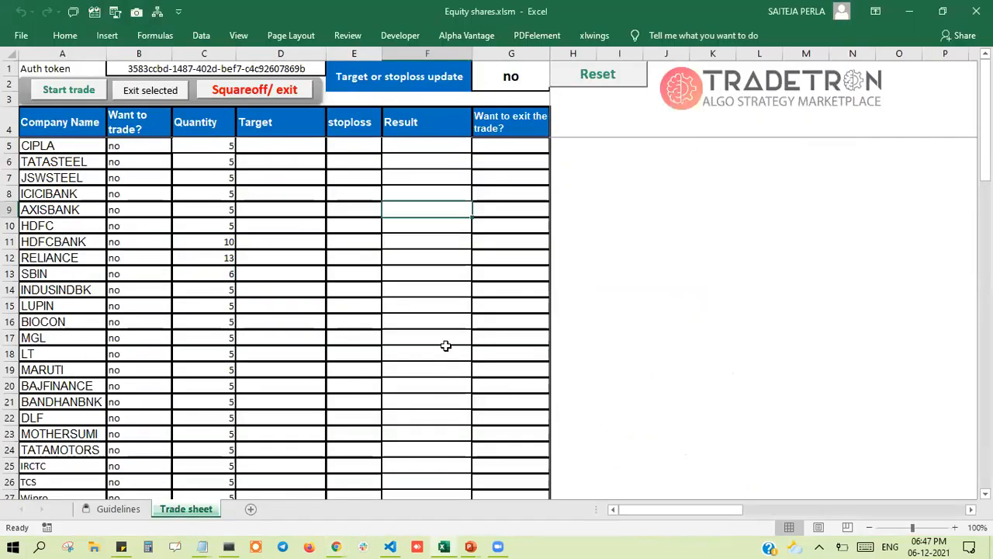